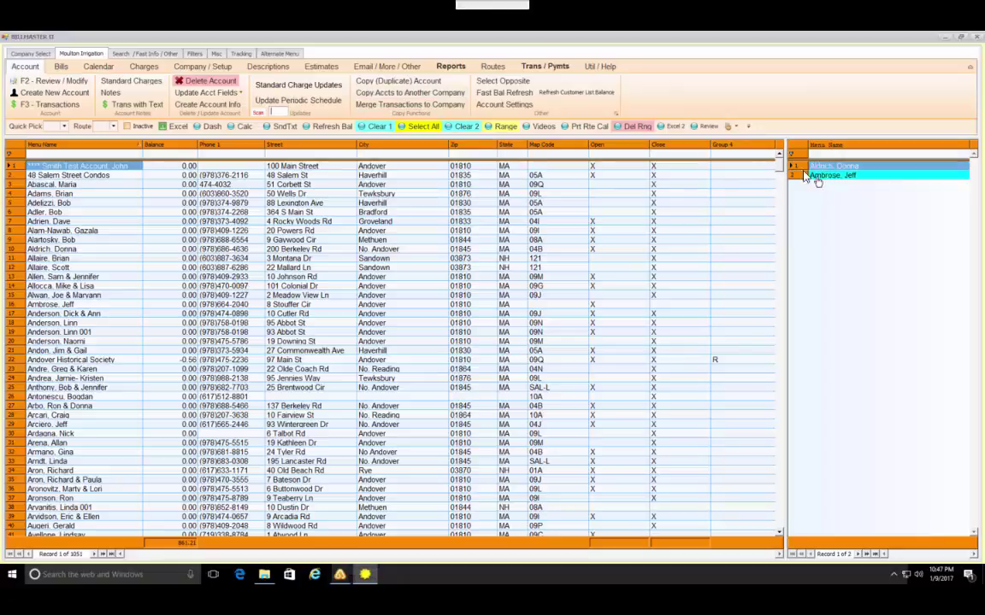
Preview the route work orders for the selected accounts, highlight the notes block on the first page, and close the preview
left_click(496, 67)
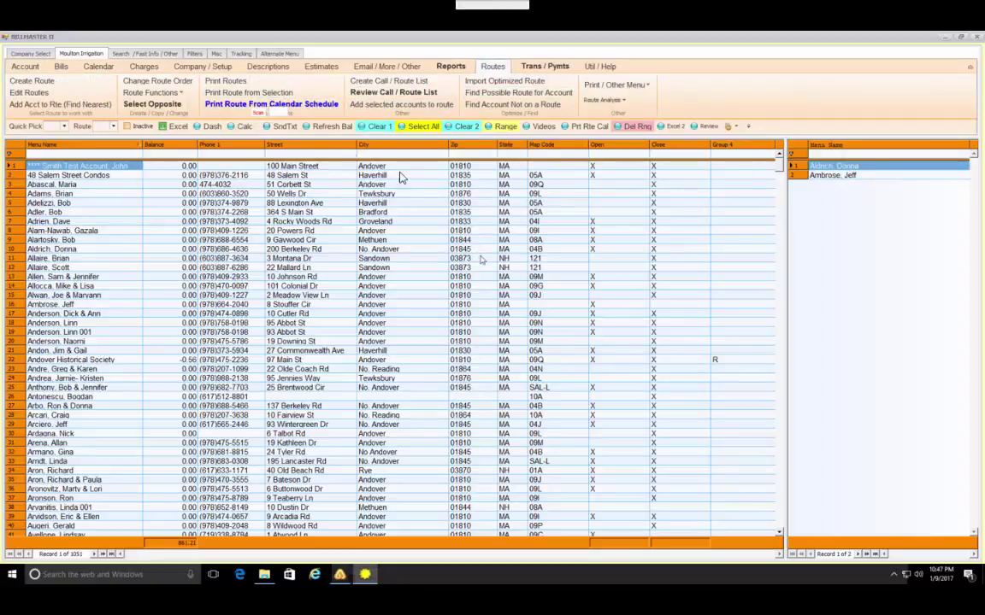
left_click(248, 93)
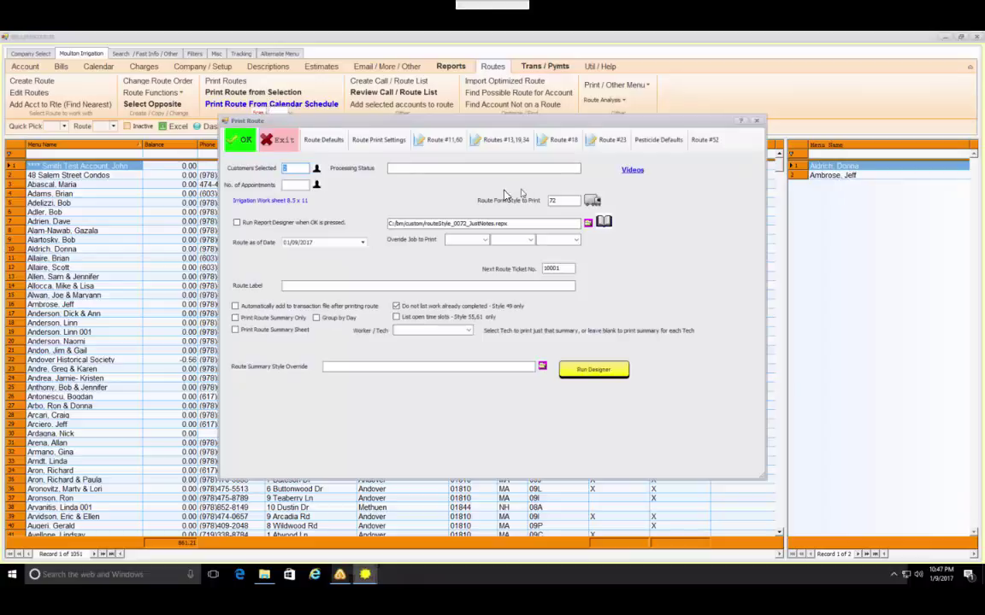
left_click(231, 142)
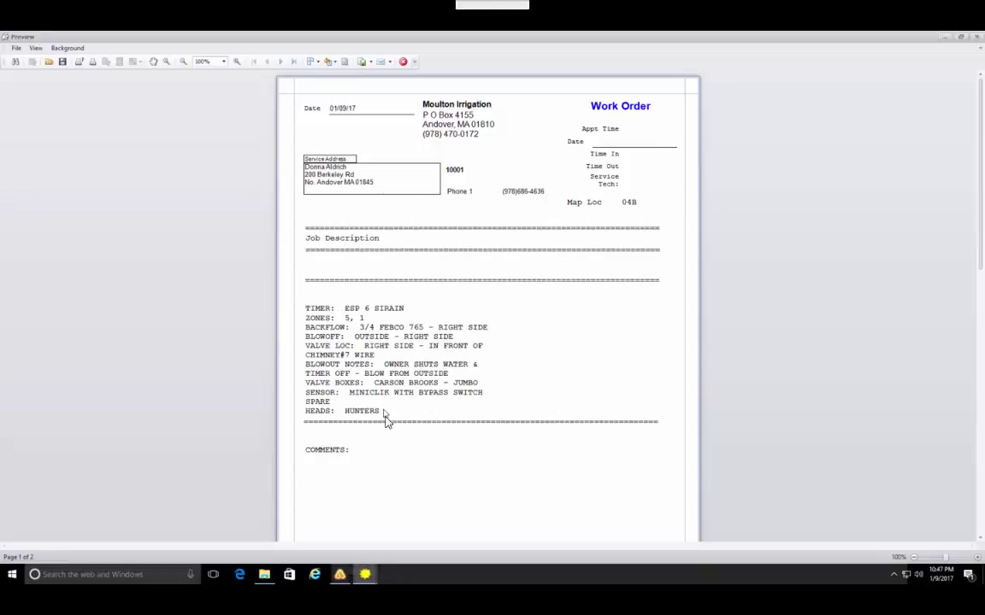
left_click(306, 371)
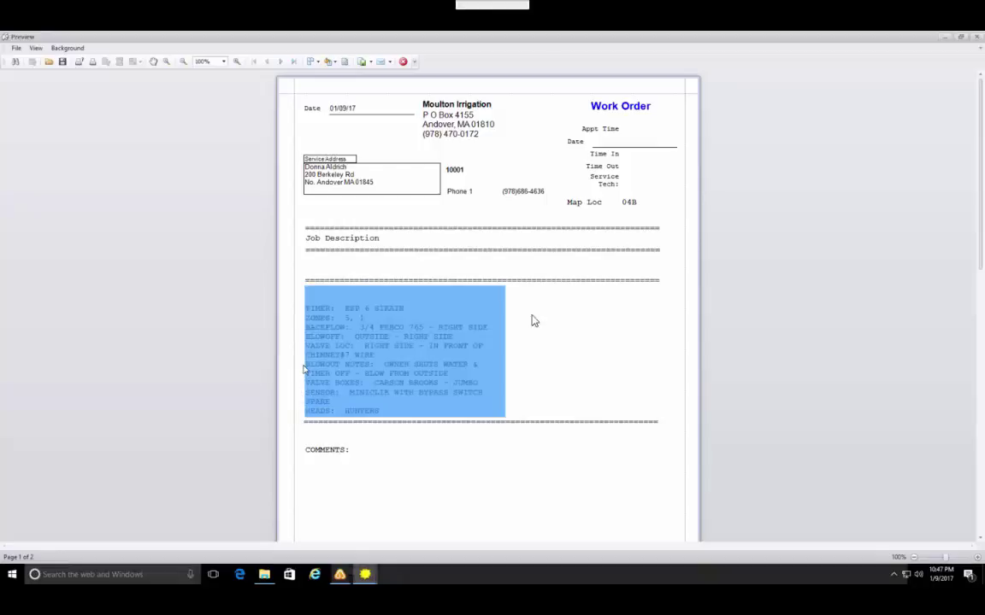
left_click(558, 306)
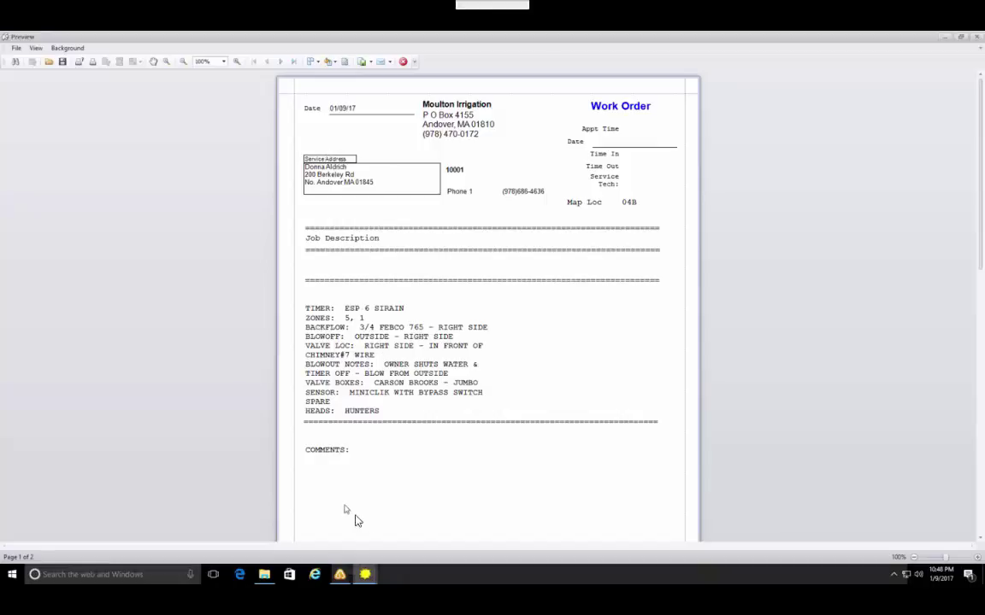
left_click(402, 61)
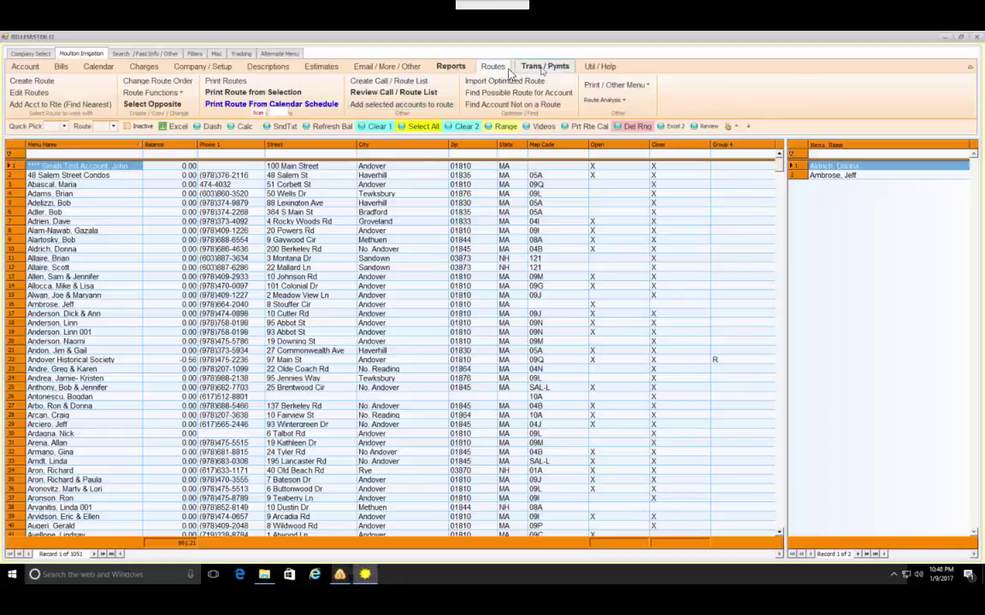
Preview the Print Acct Info report for the selected accounts and close the preview
left_click(451, 67)
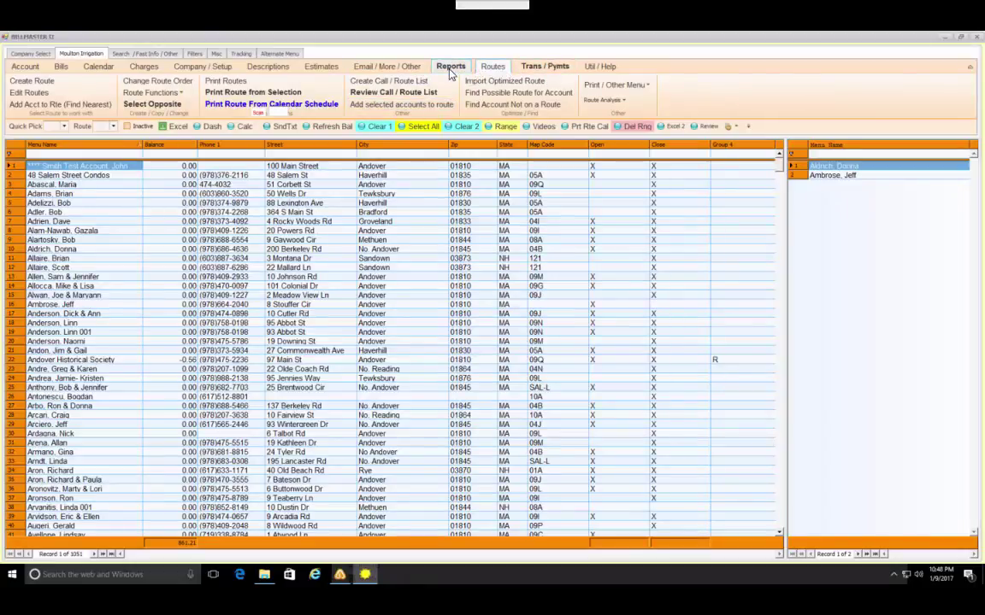
left_click(49, 106)
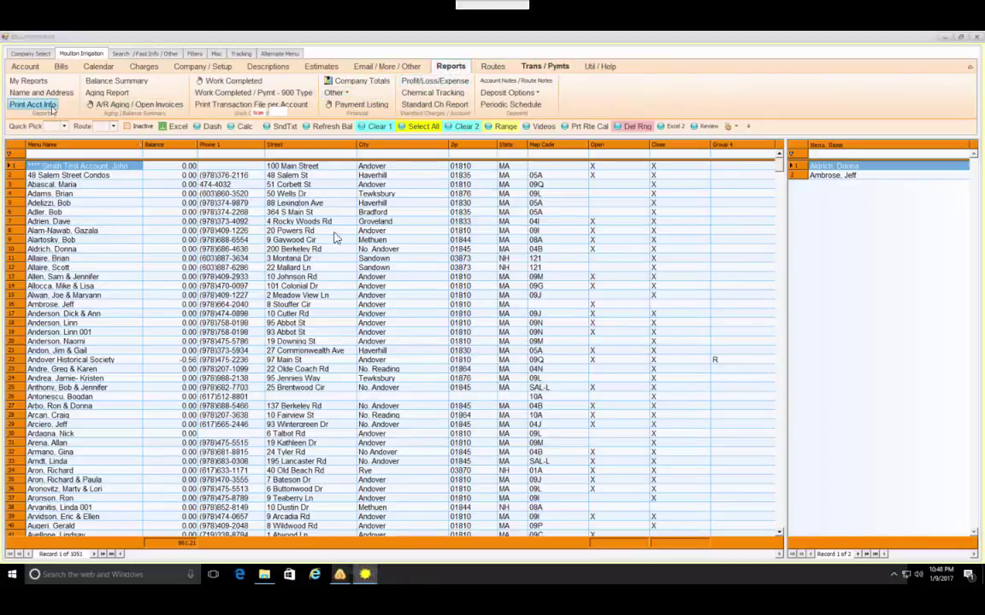
left_click(325, 218)
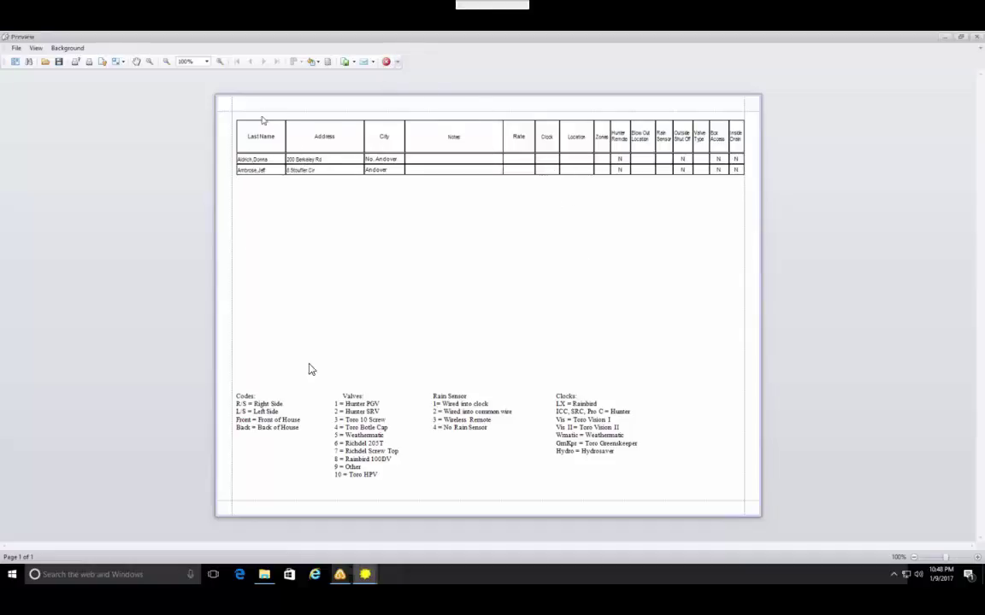
left_click(386, 63)
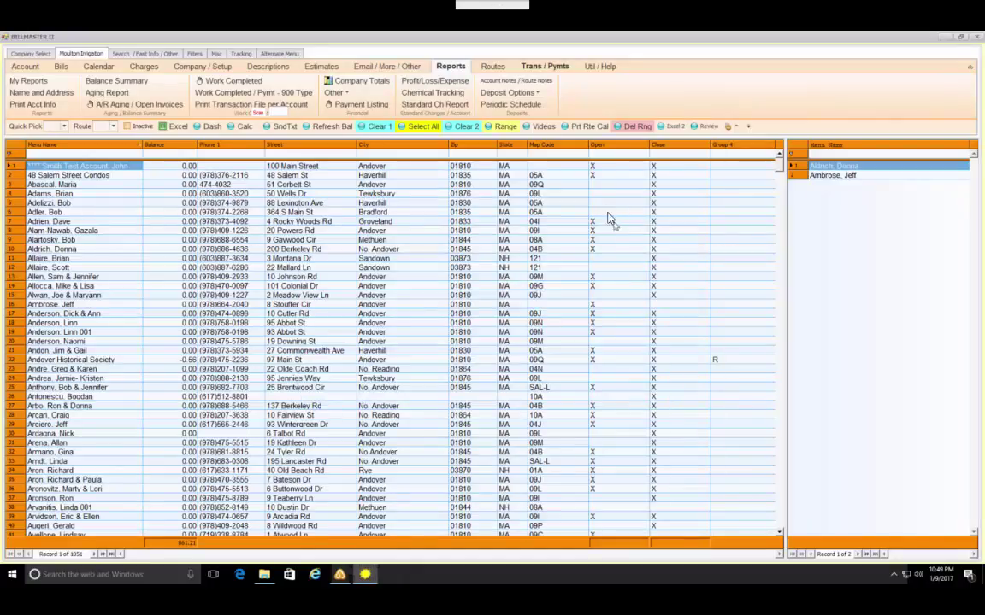
Open the first selected account for review, highlight its Tech Notes text, and close the account
left_click(36, 67)
left_click(53, 82)
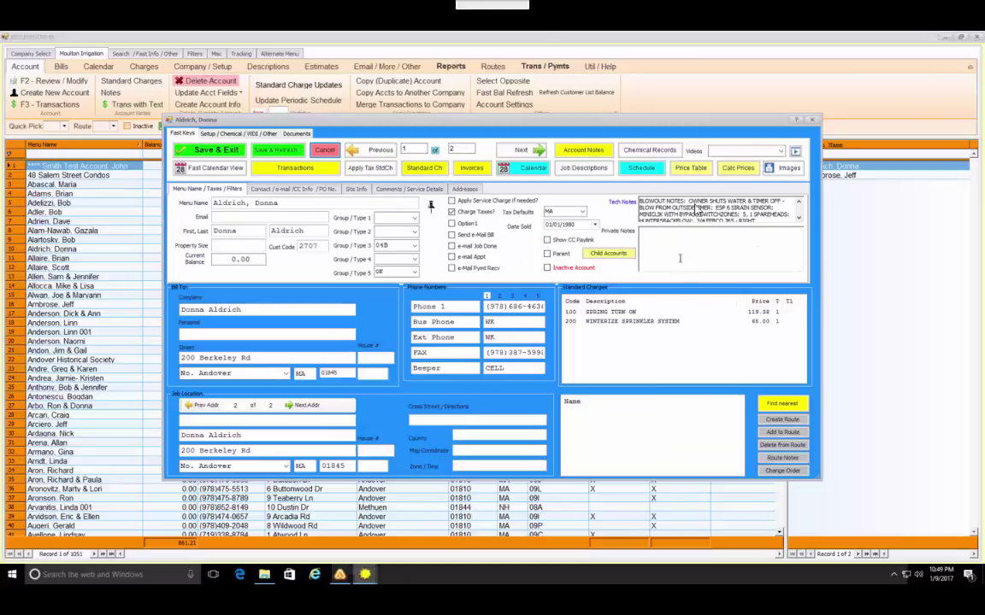
left_click_drag(743, 221, 633, 198)
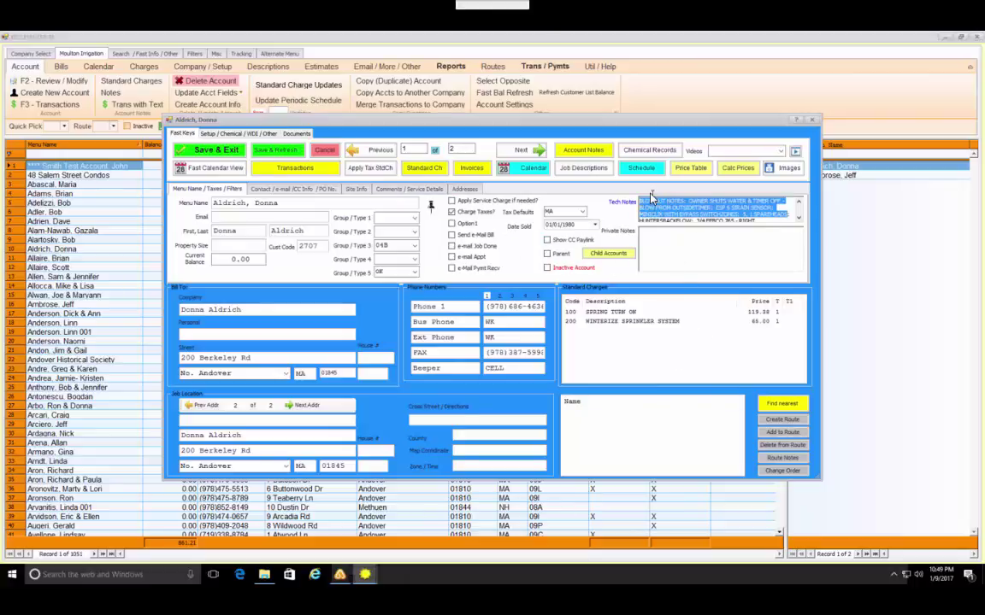
left_click(295, 149)
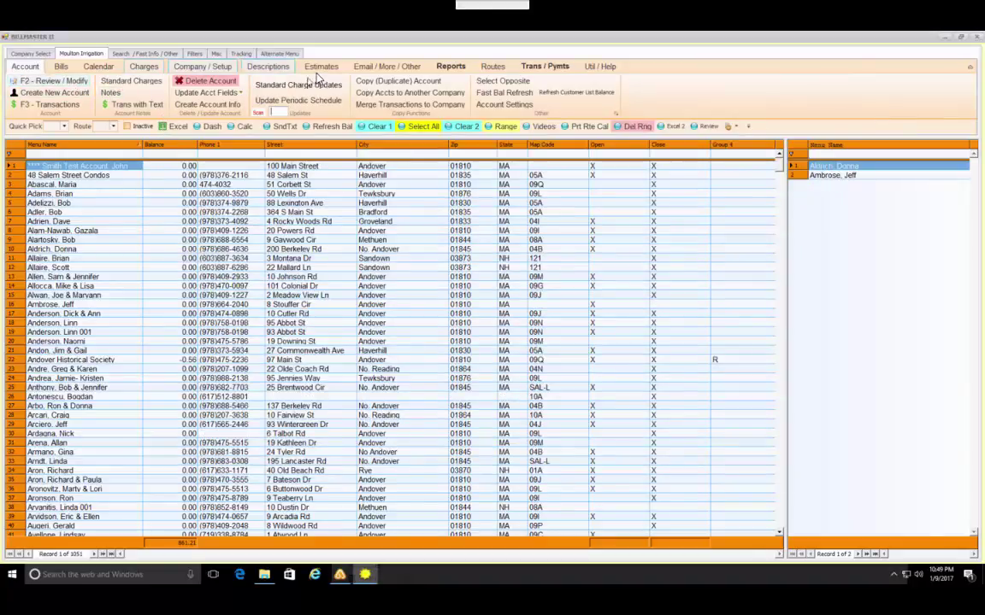
left_click(221, 69)
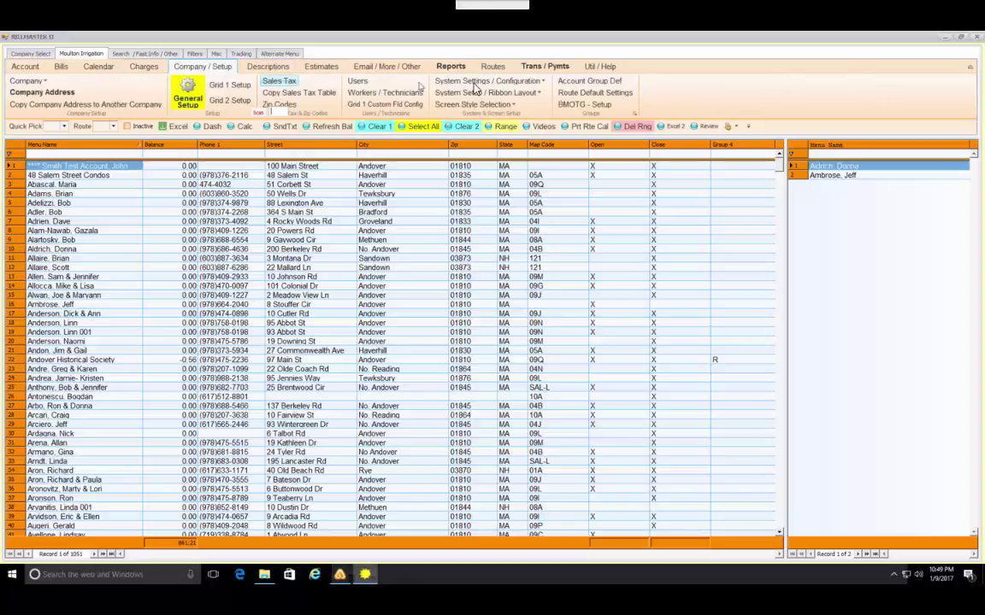
left_click(445, 81)
key("Escape")
left_click(465, 92)
mouse_move(468, 106)
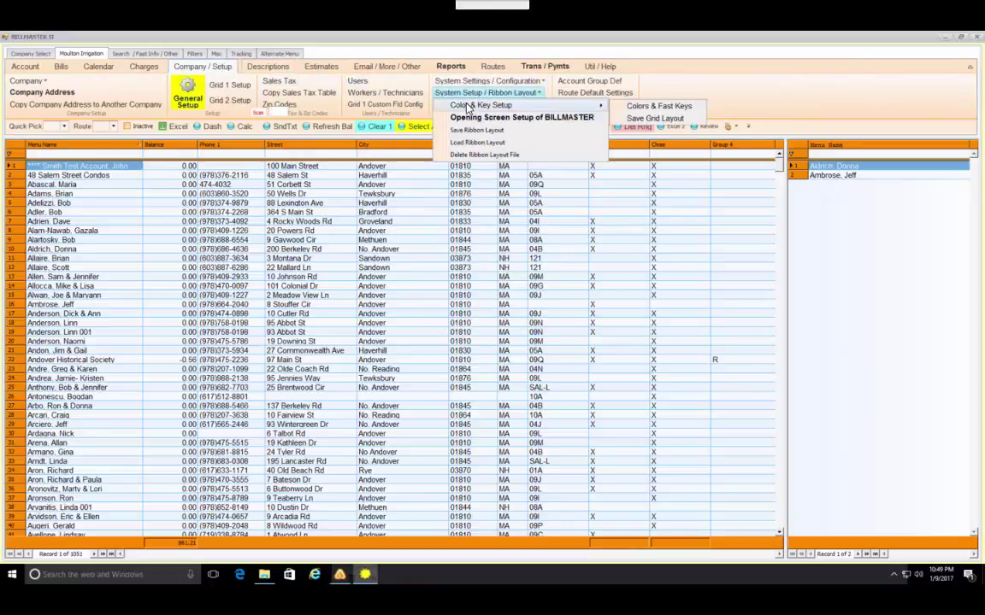
left_click(751, 87)
Set the account review screen style to format 601 - Irrigation
left_click(512, 105)
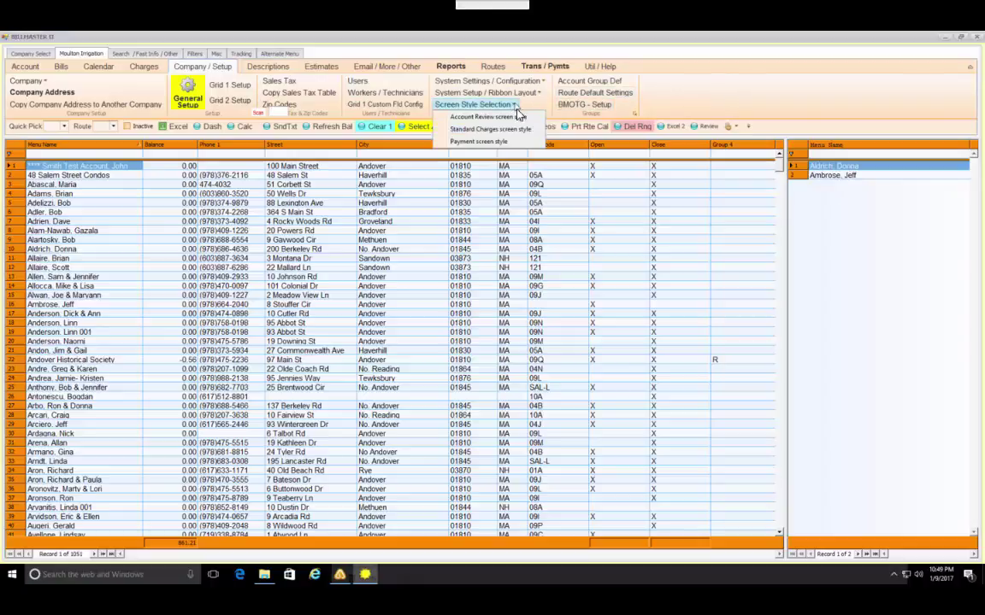
left_click(489, 117)
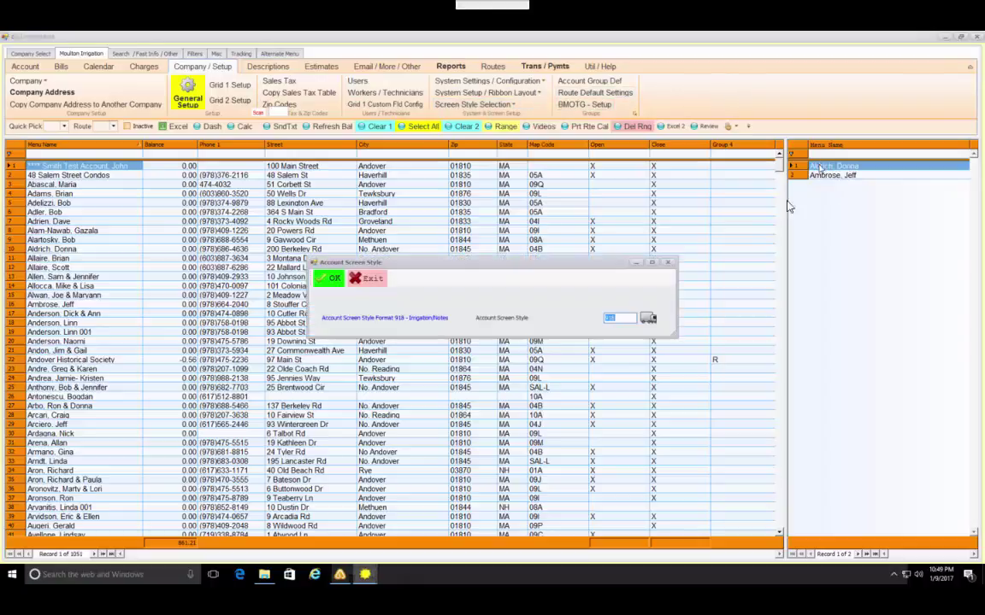
left_click(649, 320)
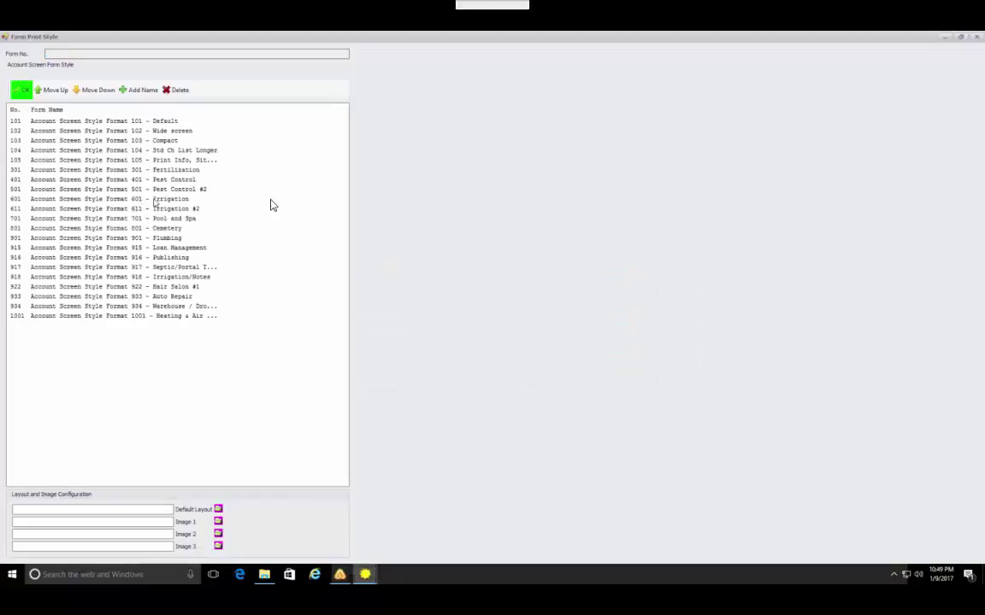
left_click(248, 198)
left_click(23, 90)
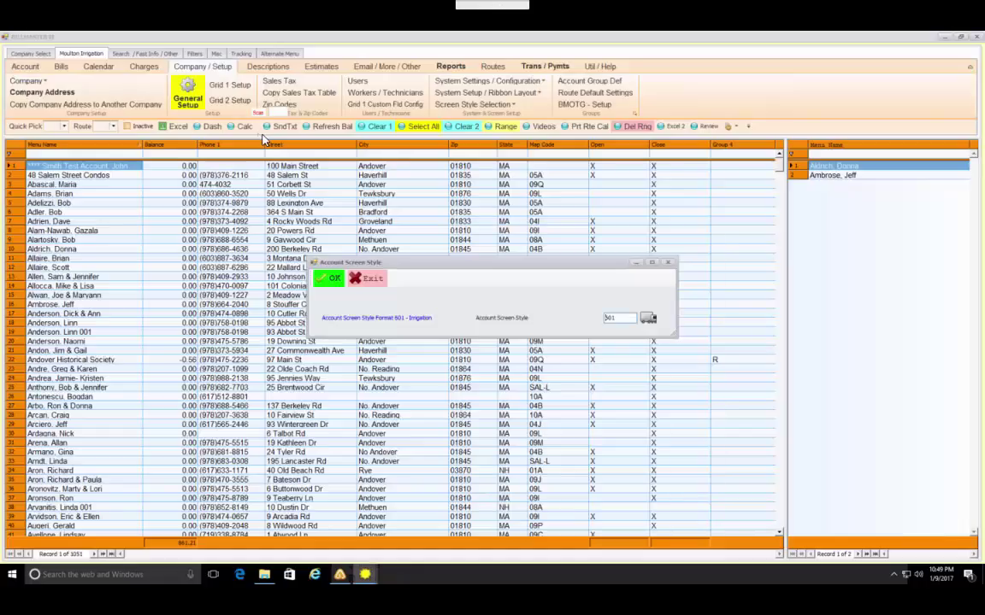
left_click(327, 278)
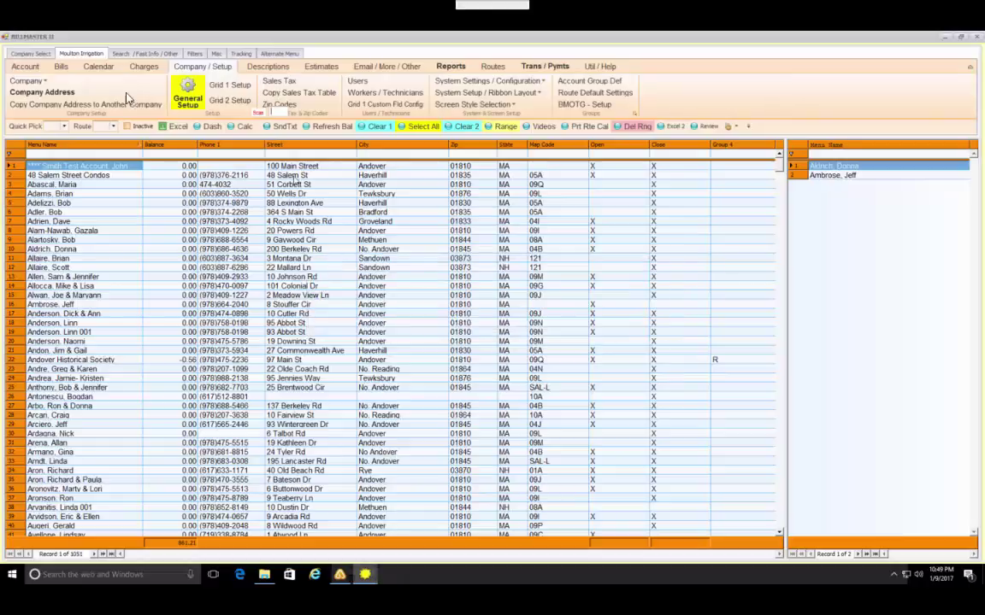
Open the first selected account for review and examine the Location and Blow Out Loc fields
left_click(26, 67)
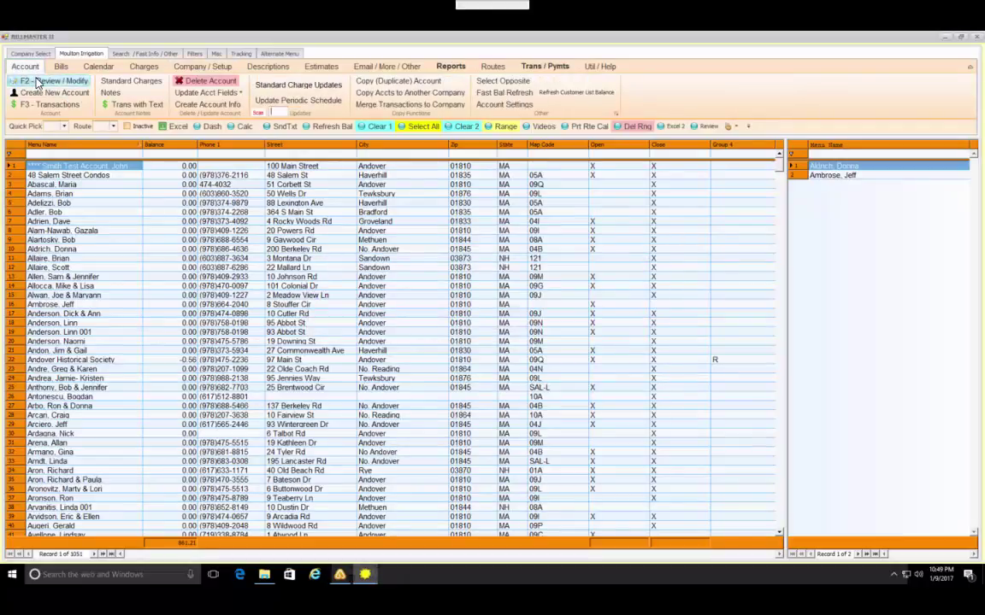
left_click(36, 82)
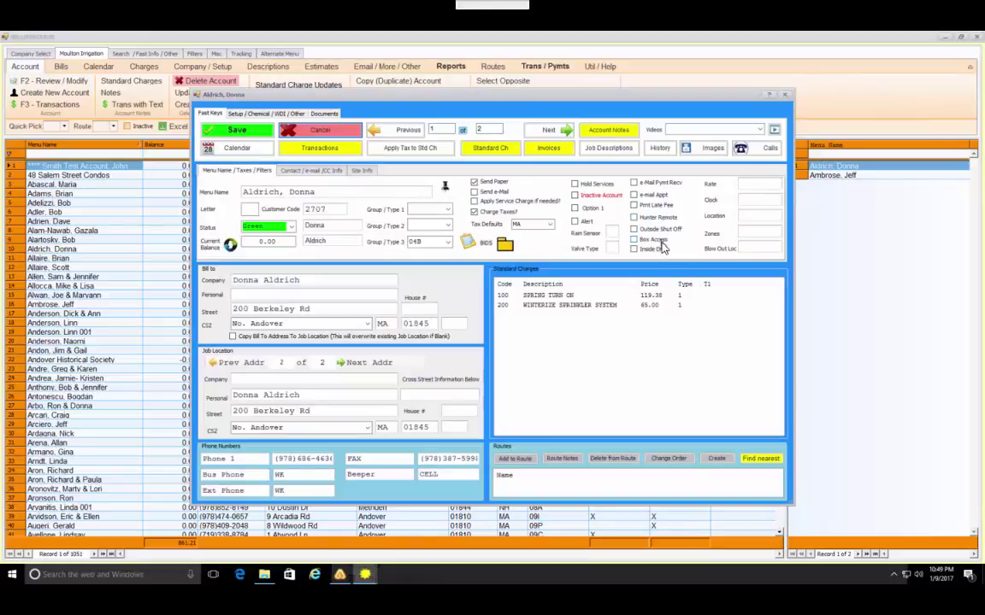
left_click(756, 217)
left_click(767, 250)
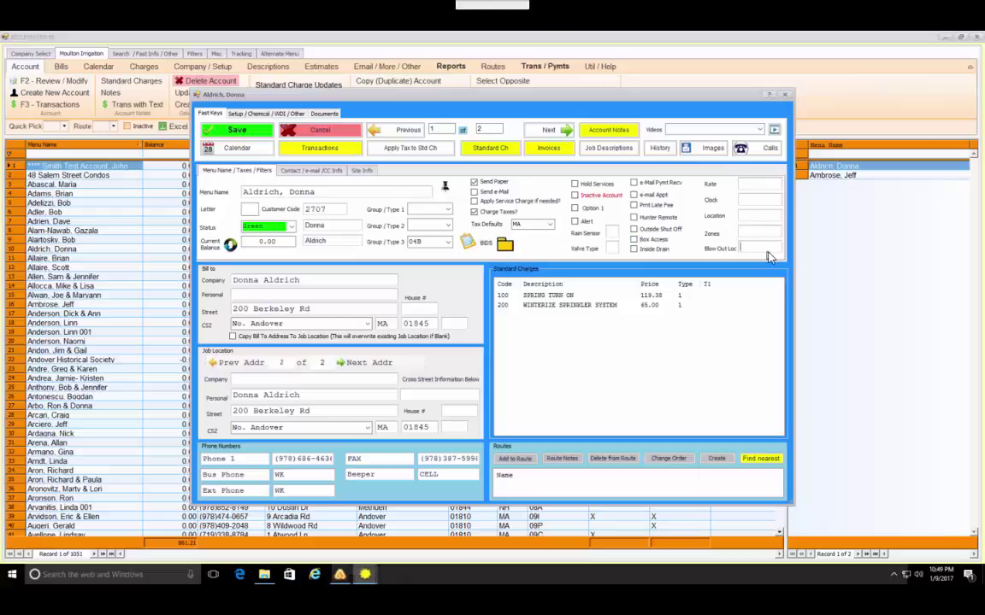
Try sample entries dasxffas for Rate, asdfasf for Clock and asdfas for Location, and cancel out of the account
left_click(762, 190)
type("dasxffas")
left_click(747, 200)
type("asdfasf")
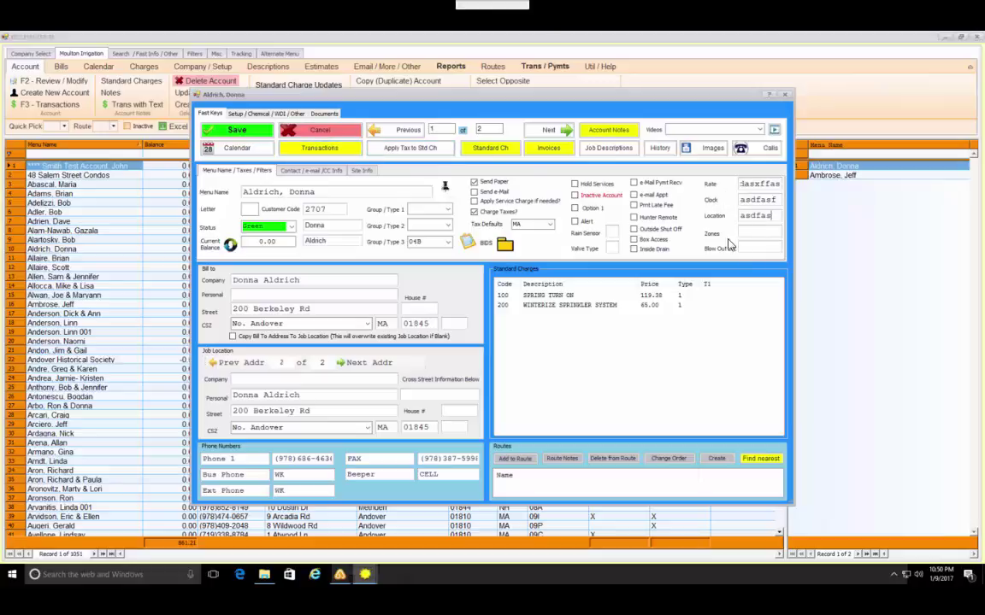
left_click(346, 135)
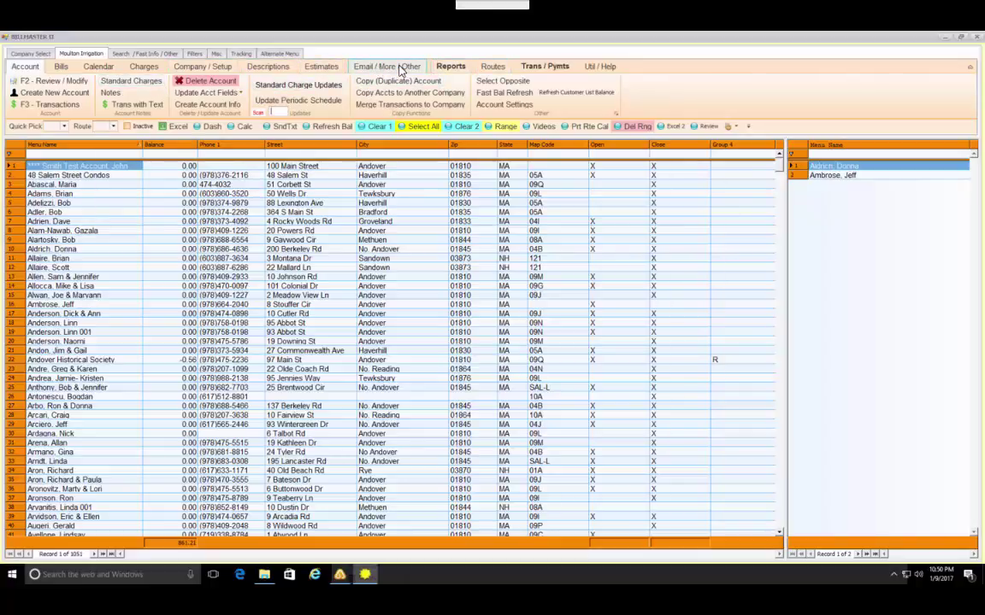
Set the account review screen style to format 611 - Irrigation #2
left_click(214, 70)
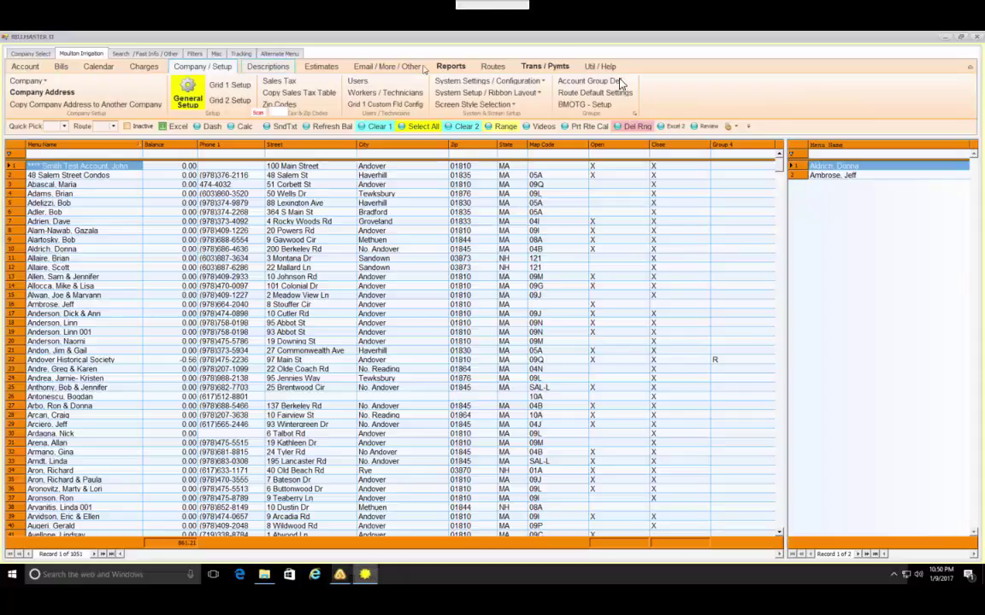
left_click(500, 105)
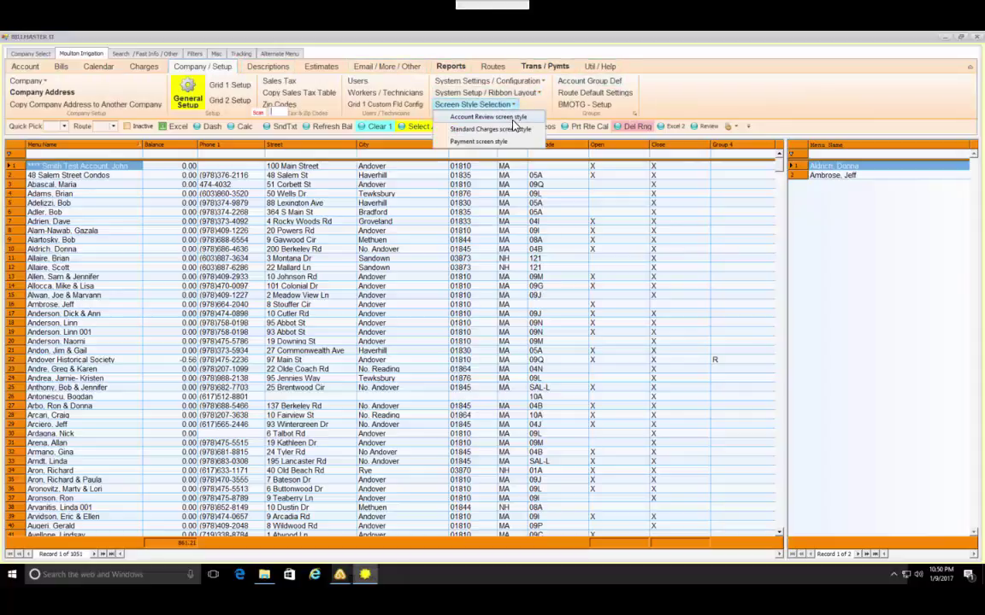
left_click(508, 119)
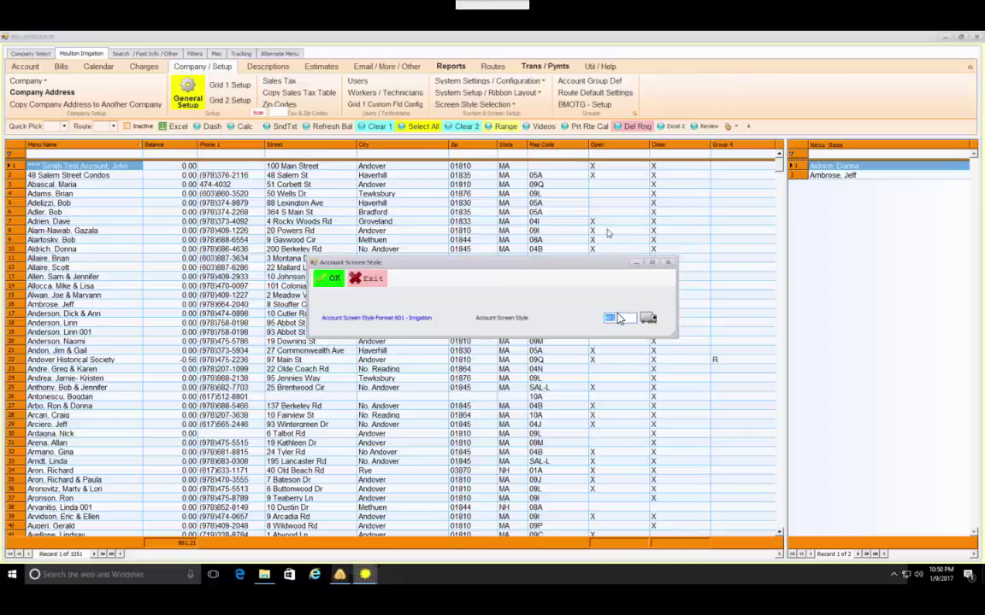
left_click(648, 319)
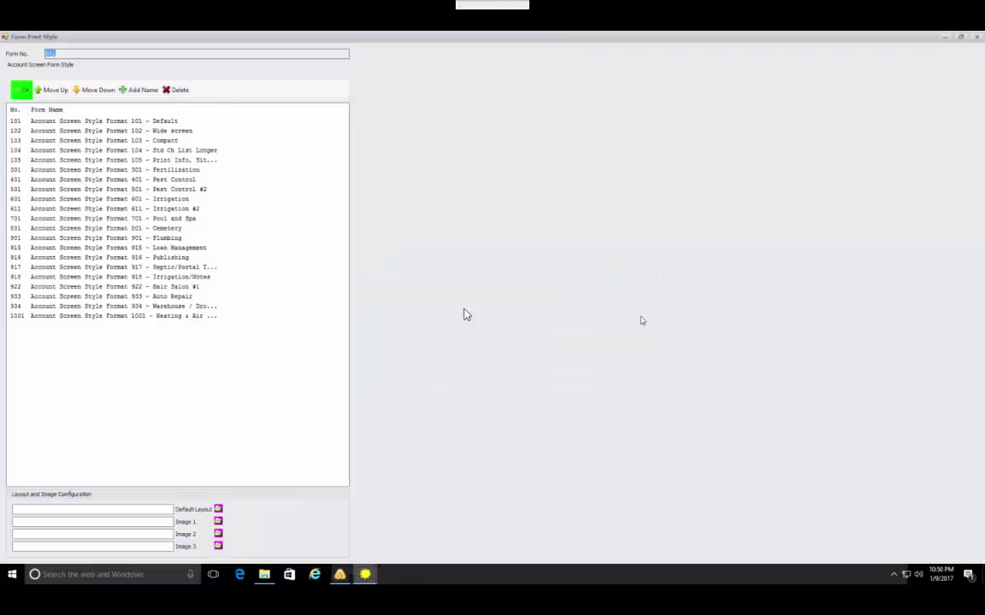
left_click(180, 212)
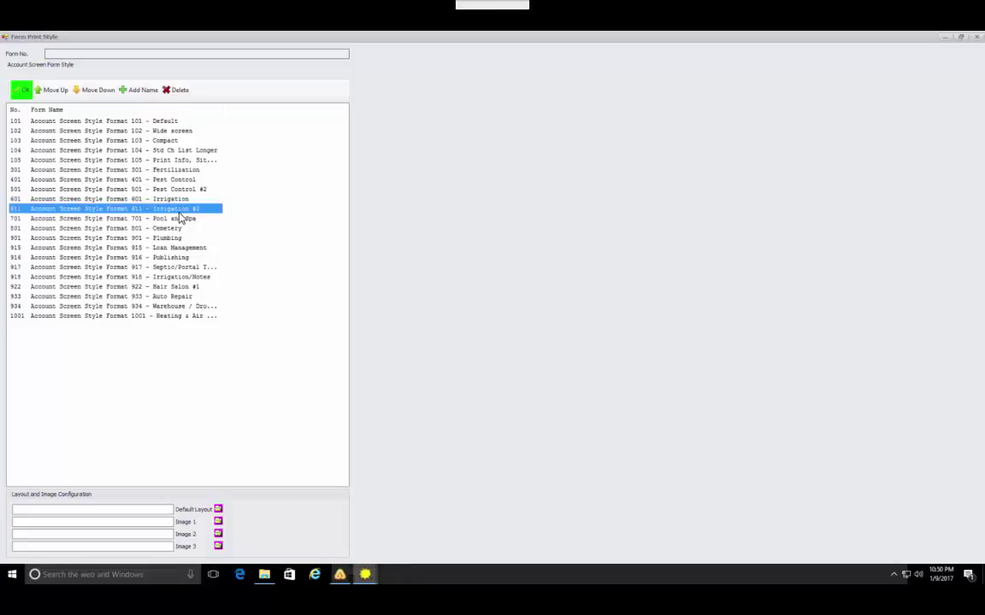
left_click(26, 91)
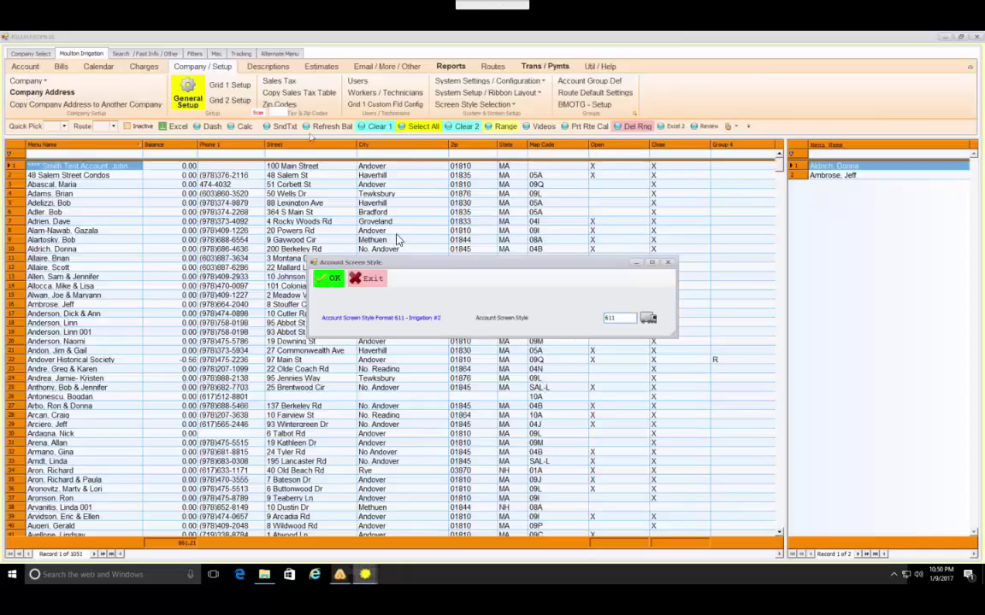
left_click(331, 280)
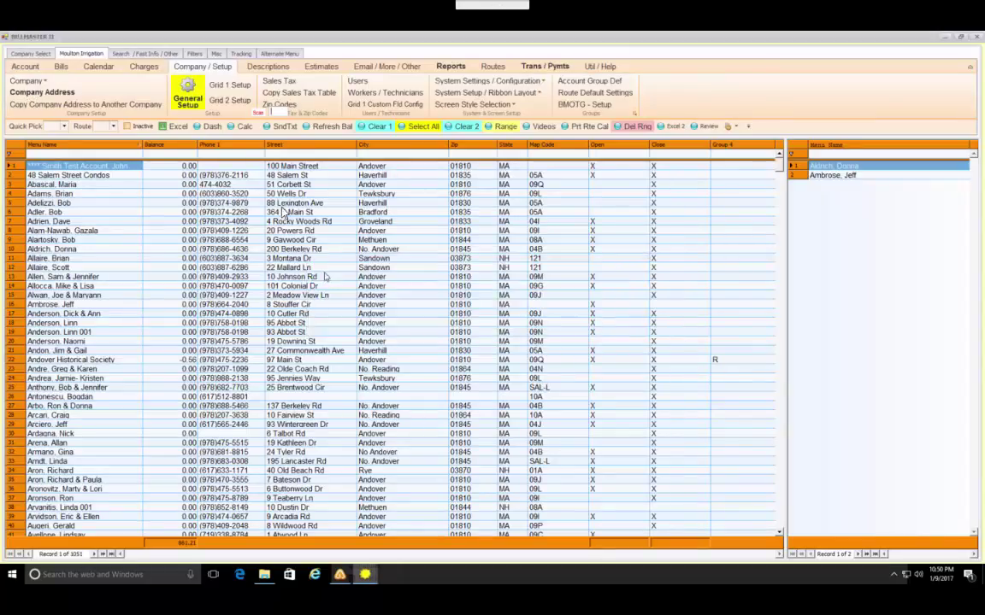
Open the first selected account for review and look through its General Info Cont., Charges and Sprinkler Info pages
left_click(25, 68)
left_click(57, 81)
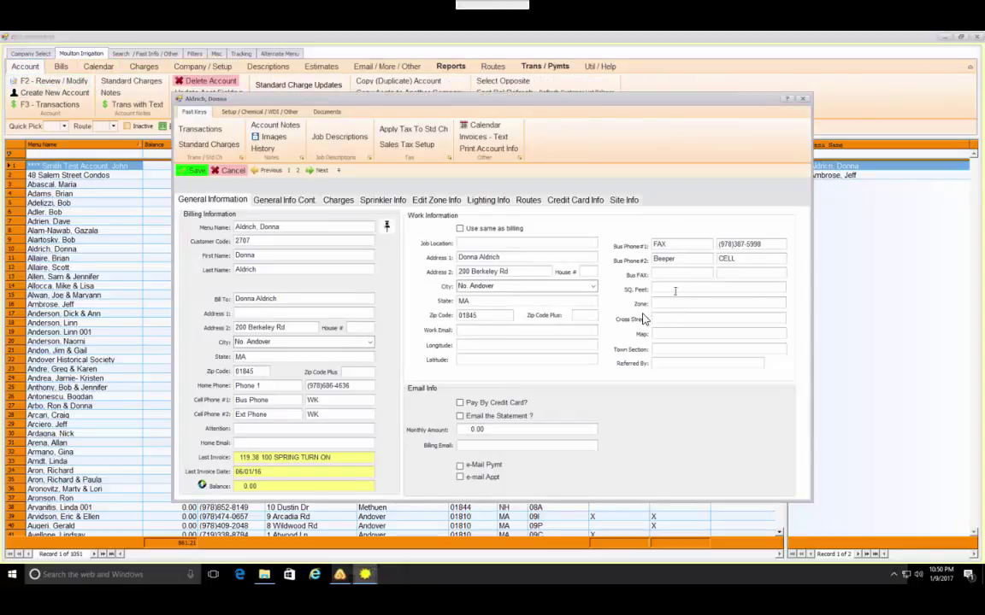
left_click(282, 202)
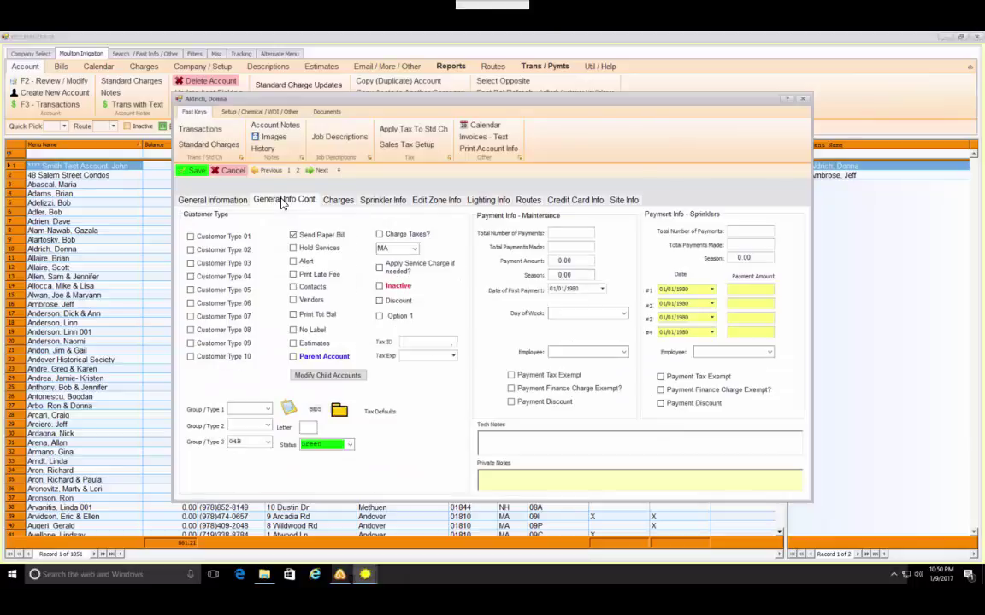
left_click(352, 202)
left_click(387, 202)
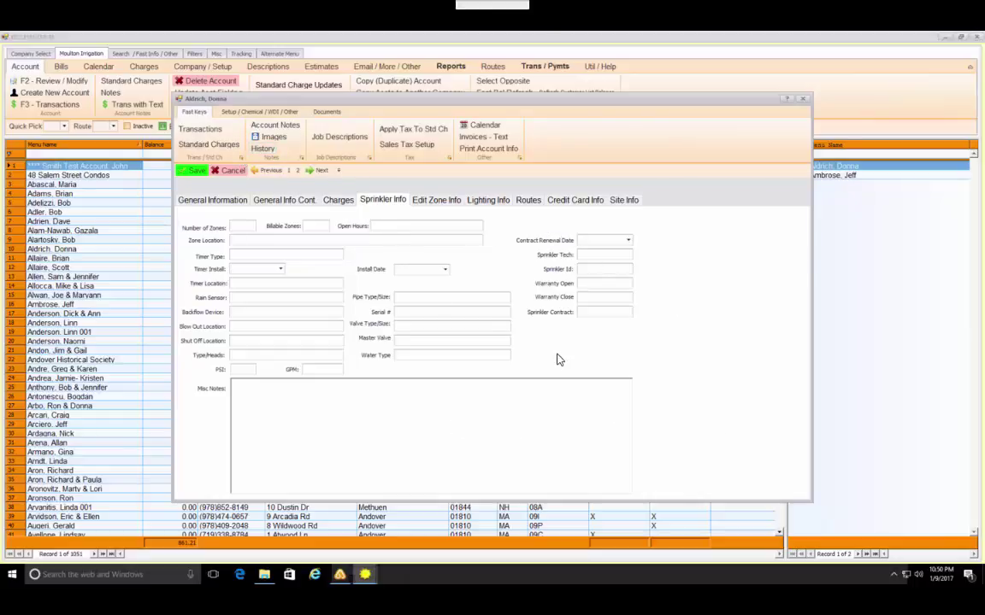
Look through the account's Edit Zone Info, Lighting Info, Routes and Sprinkler Info pages, and cancel out of the account
left_click(434, 203)
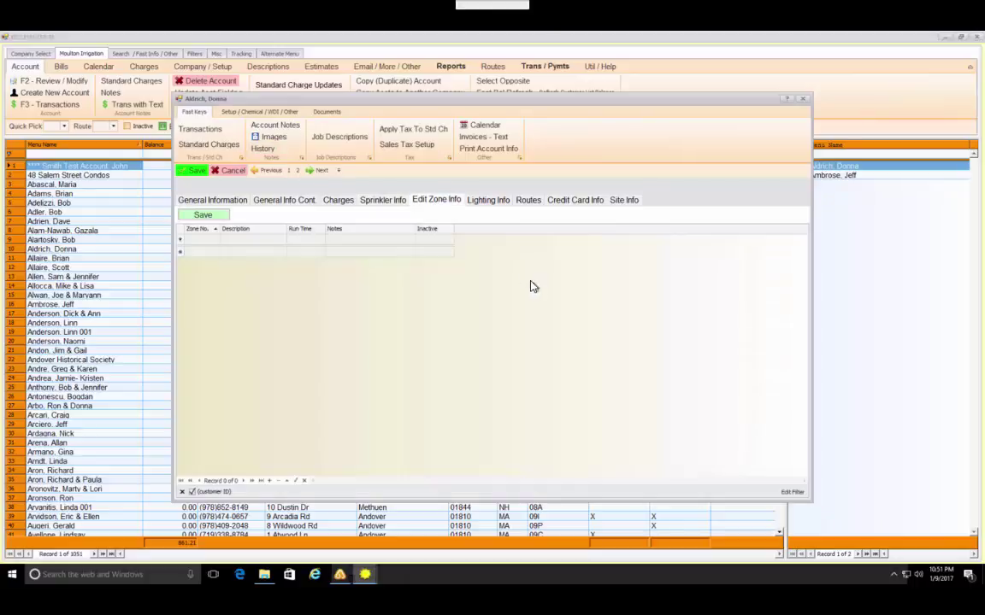
left_click(485, 200)
left_click(530, 202)
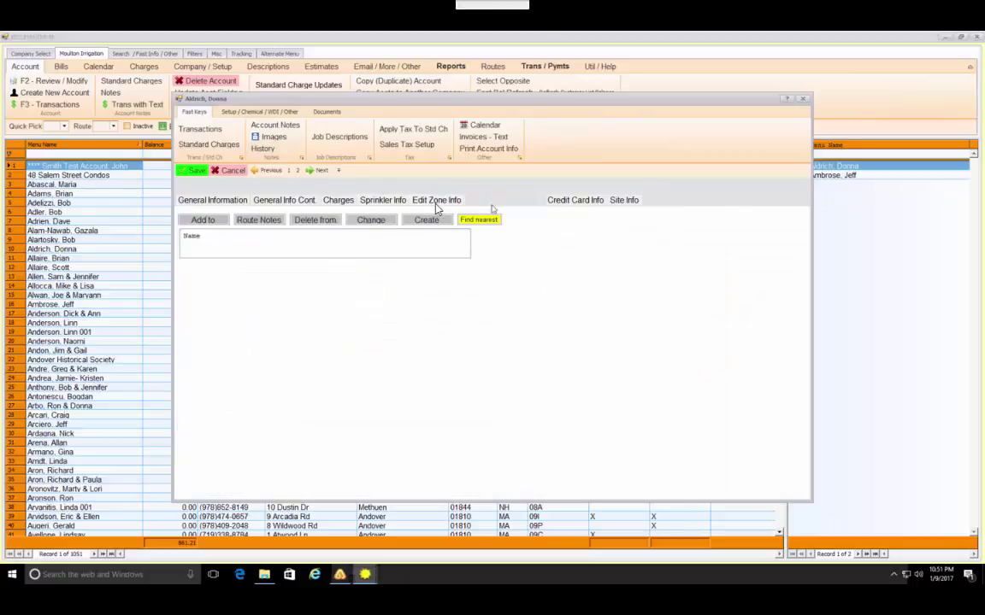
left_click(423, 202)
left_click(384, 201)
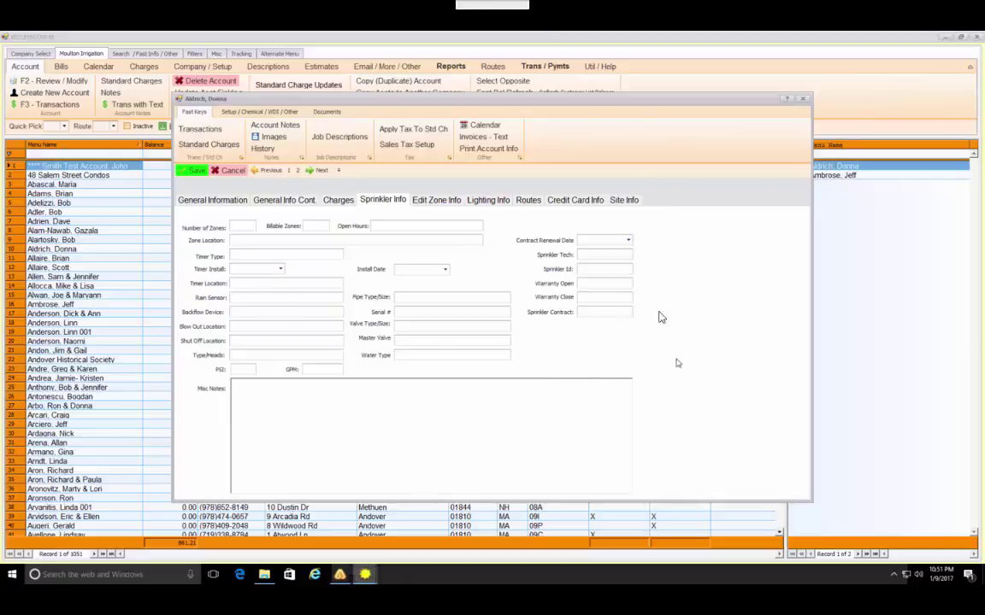
left_click(240, 172)
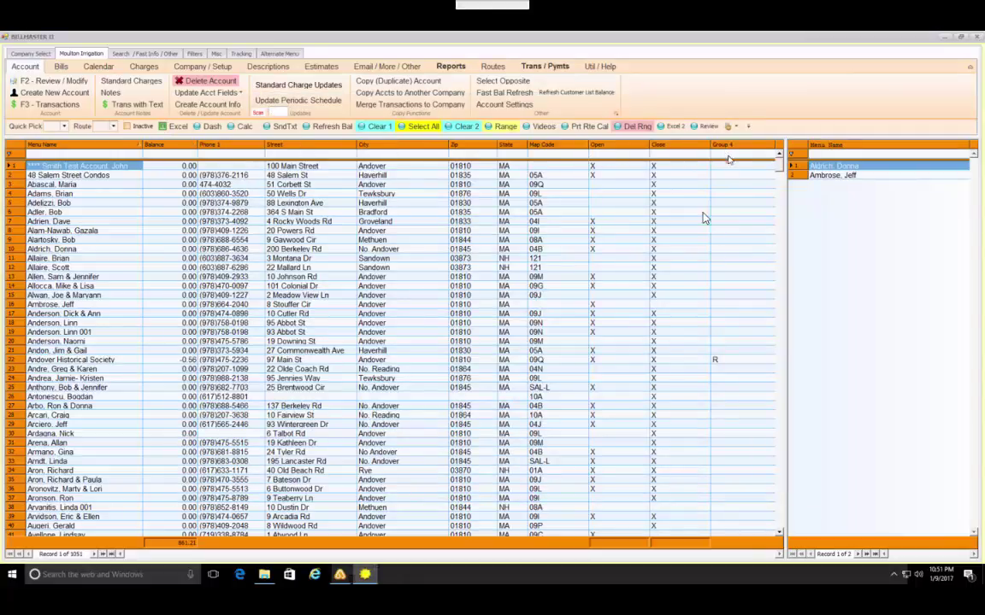
left_click(577, 156)
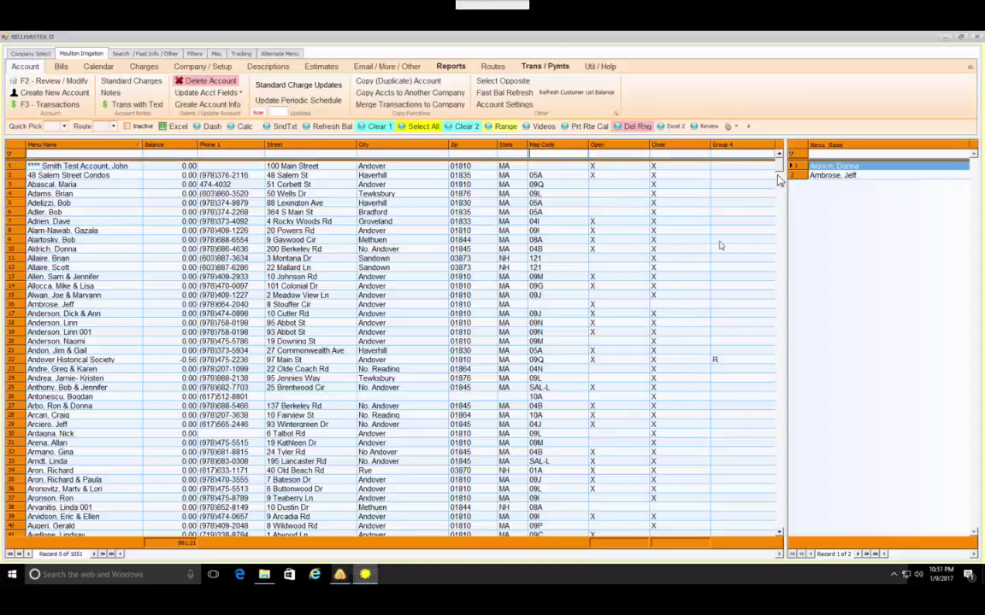
left_click_drag(780, 171, 783, 182)
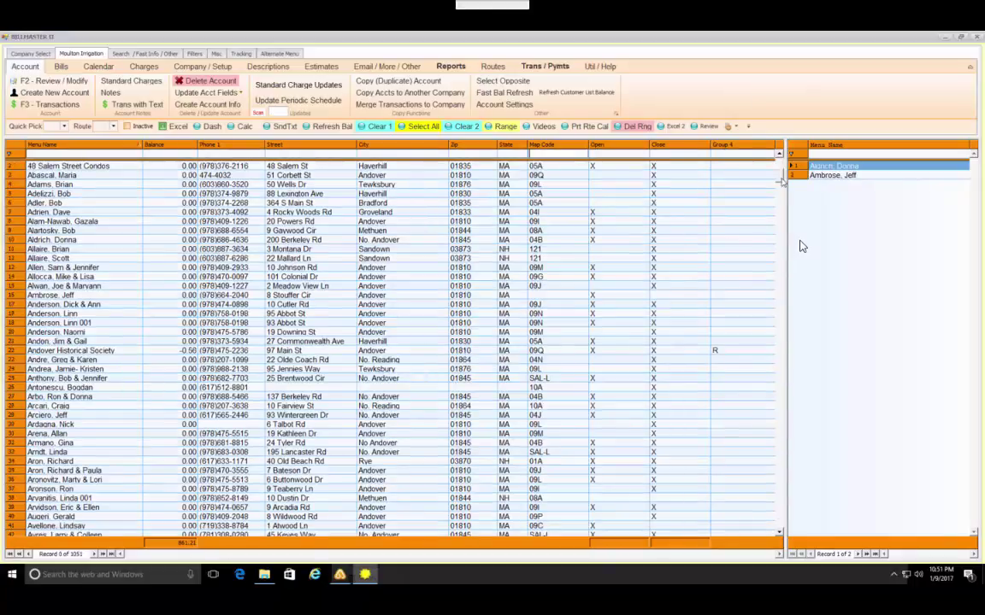
left_click(780, 181)
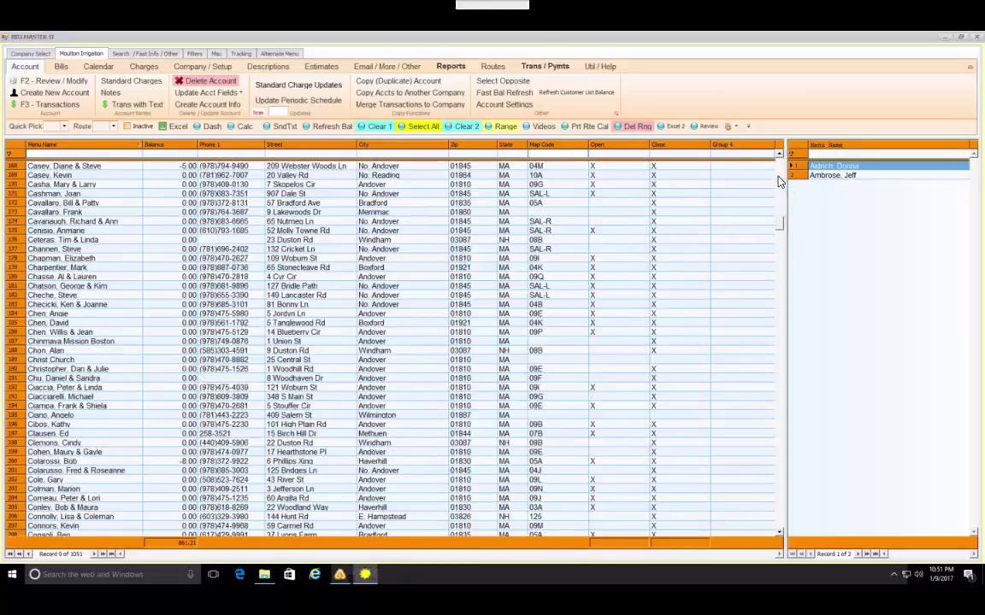
left_click(778, 182)
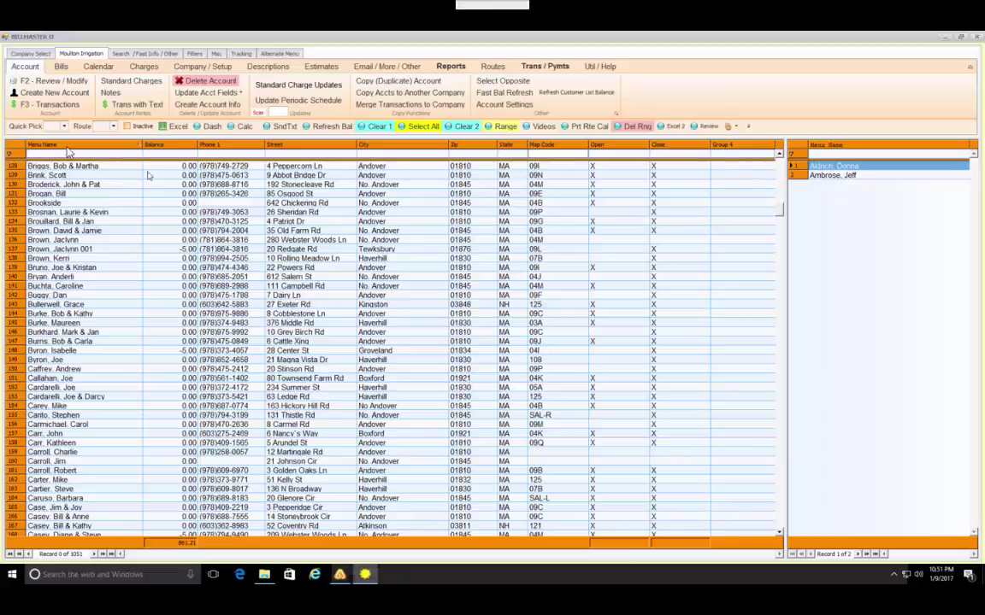
Preview the account information report for the selected accounts in form style 5, Irrigation Data - Last Name, No Notes, Phone Numbers, and close it
left_click(450, 69)
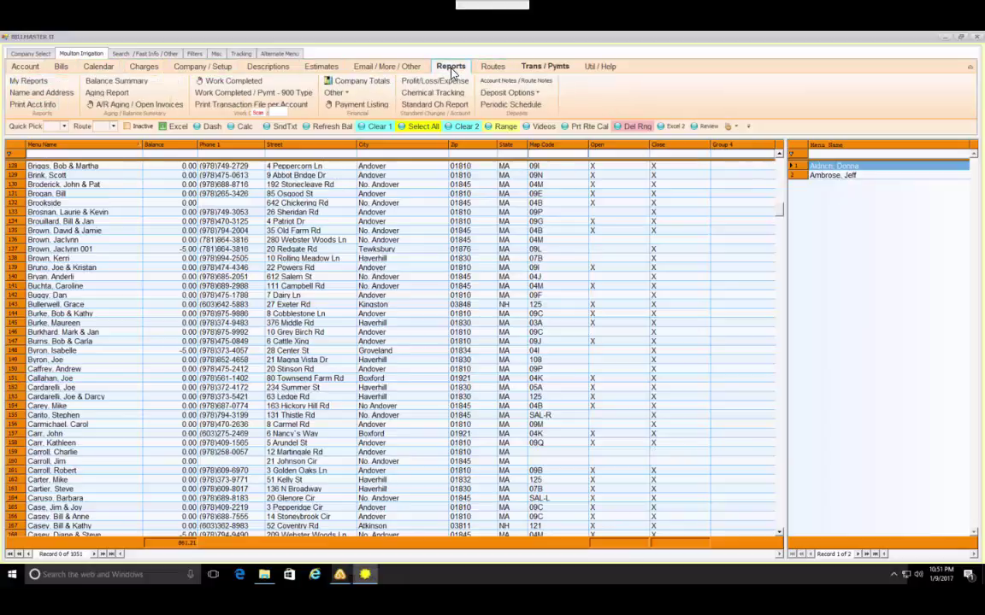
left_click(39, 105)
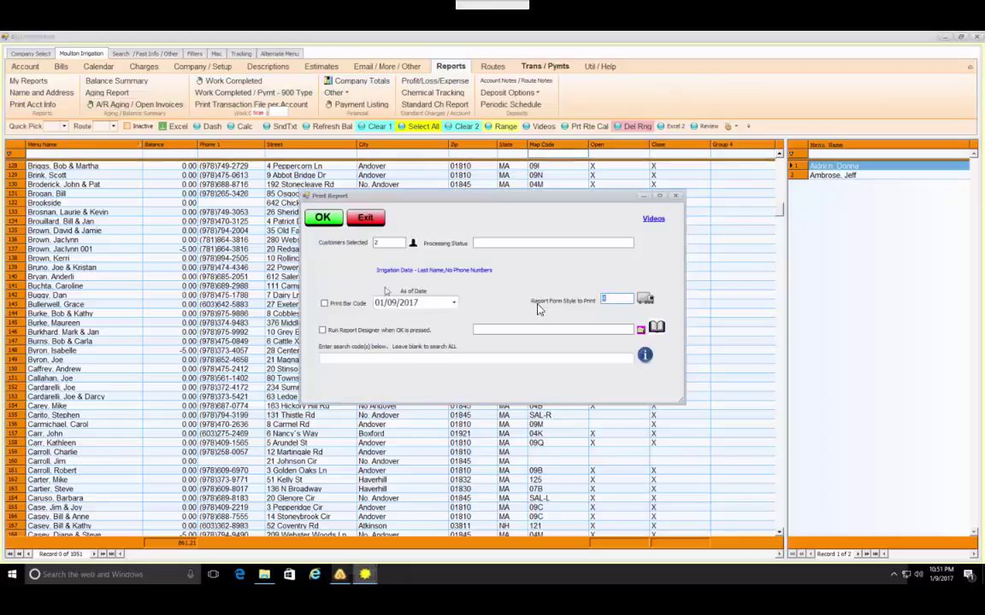
left_click(644, 301)
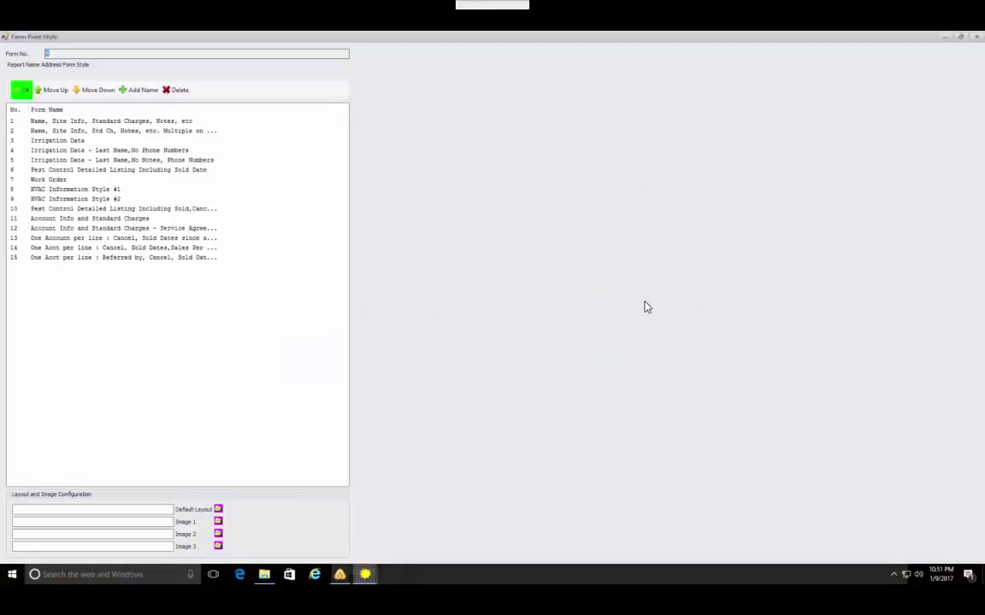
left_click(75, 163)
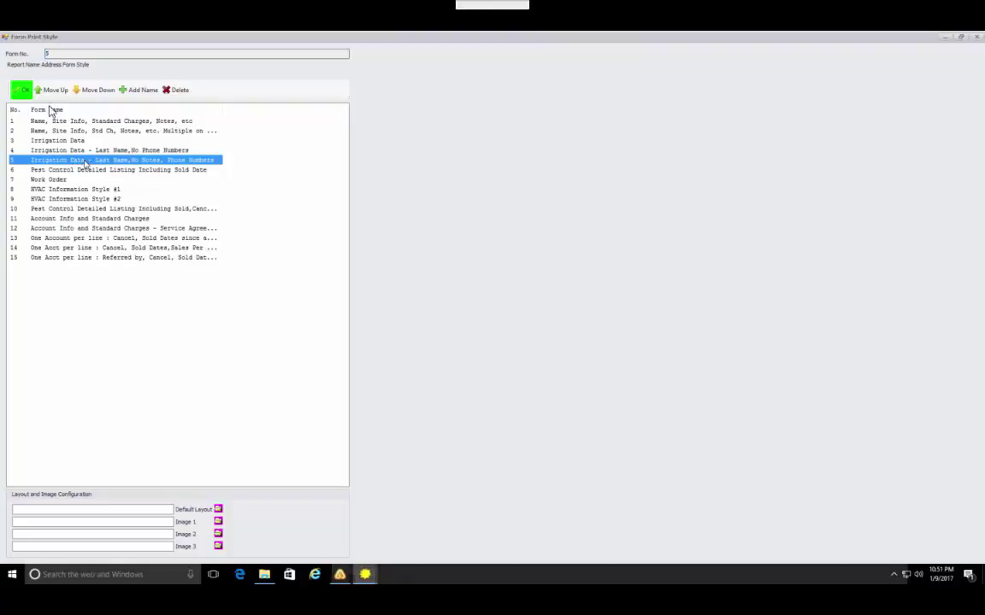
left_click(21, 91)
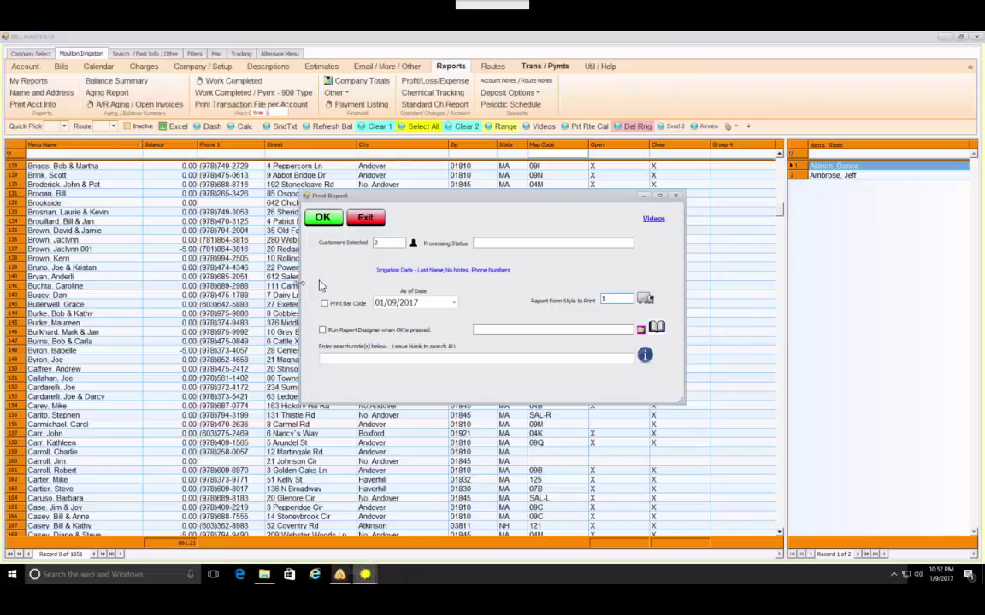
key("Return")
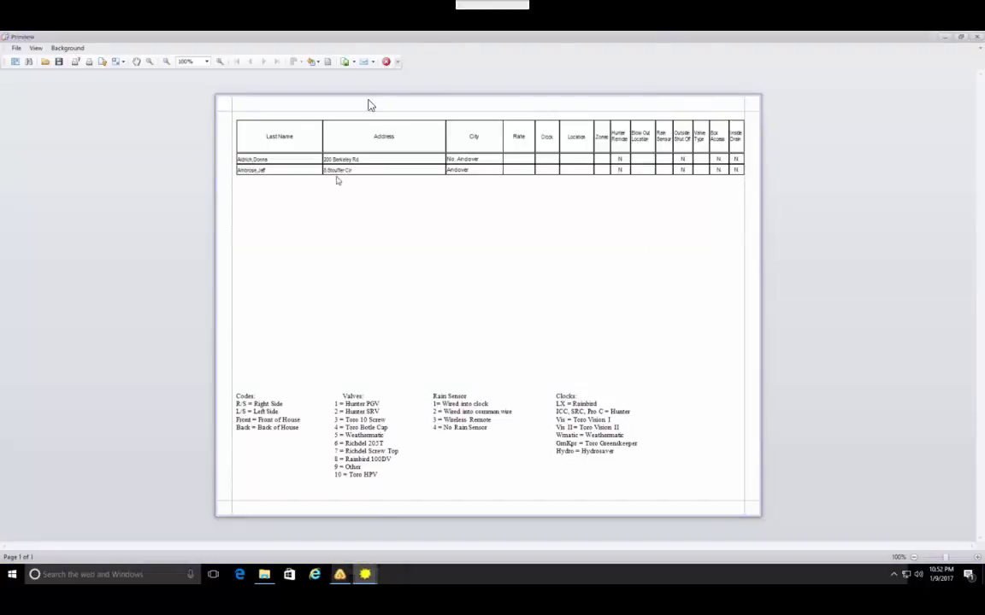
left_click(386, 62)
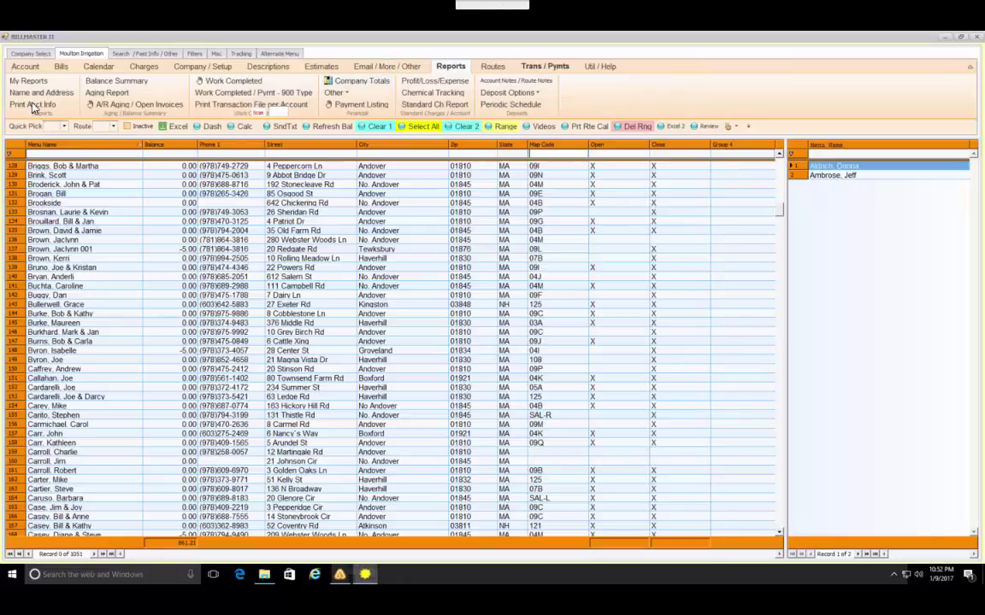
Preview the account information report for the selected accounts in form style 3, Irrigation Data, and close the preview
left_click(32, 104)
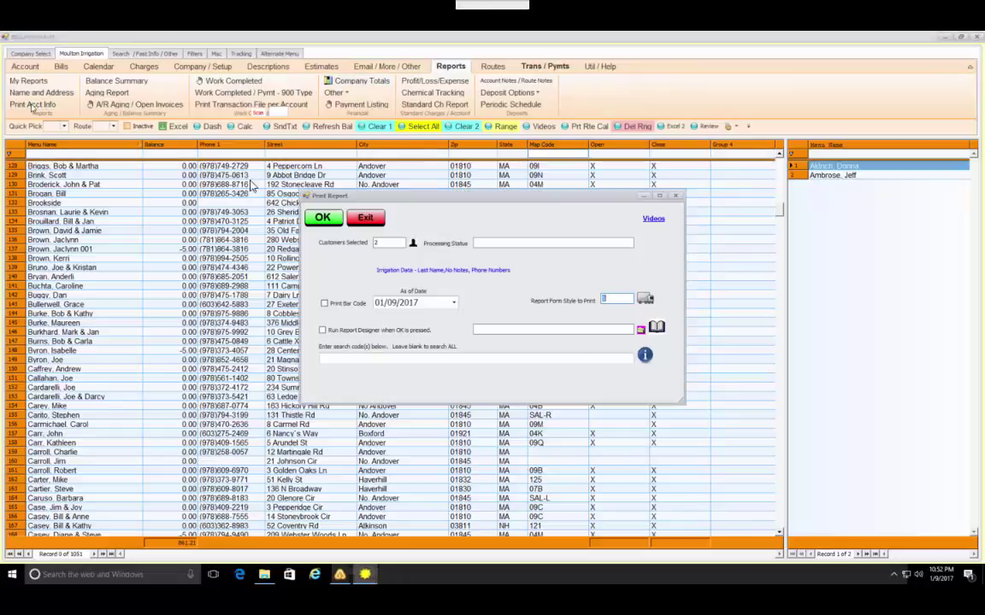
left_click(645, 301)
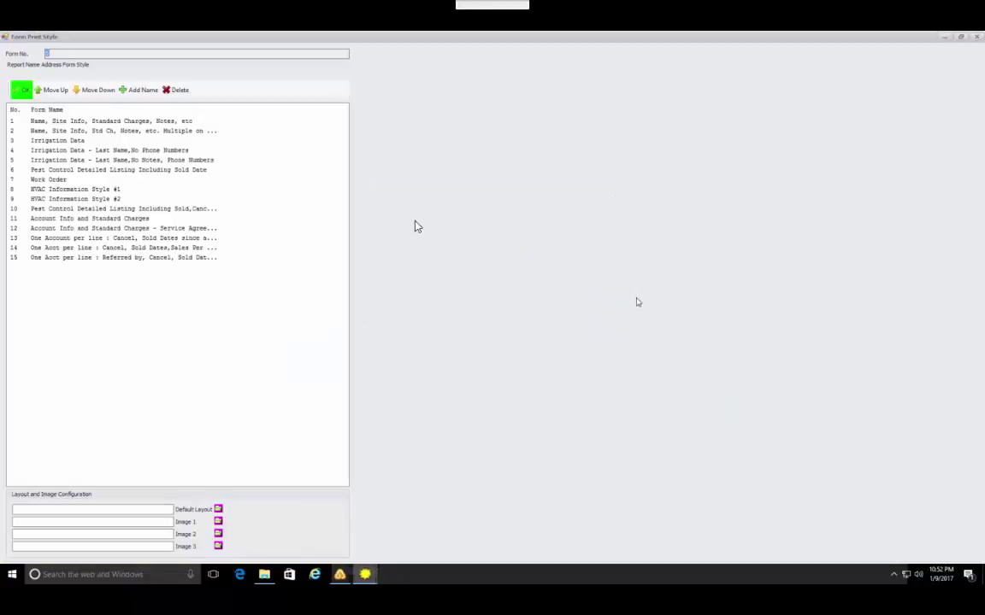
left_click(71, 142)
left_click(21, 90)
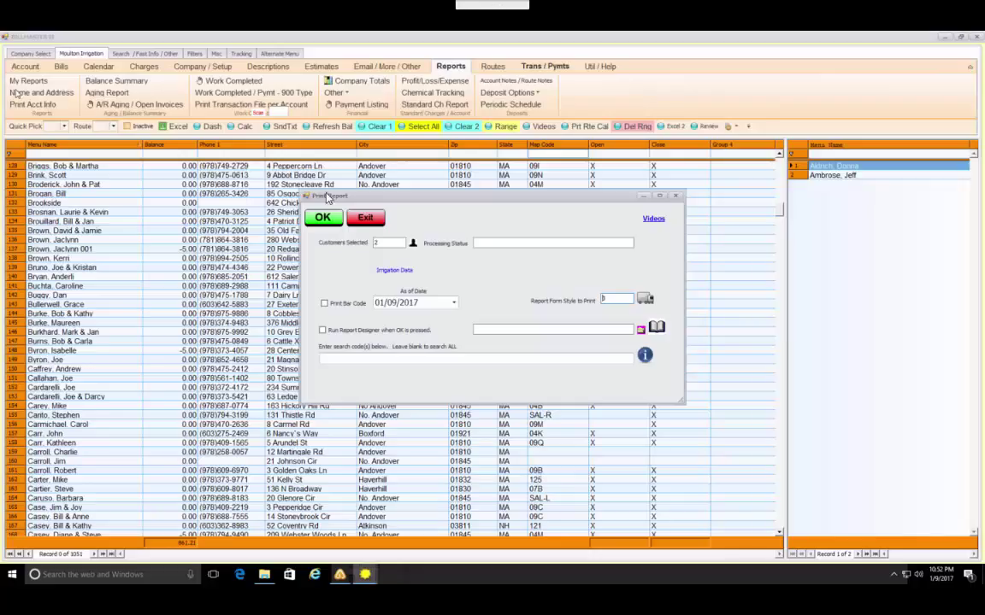
left_click(325, 220)
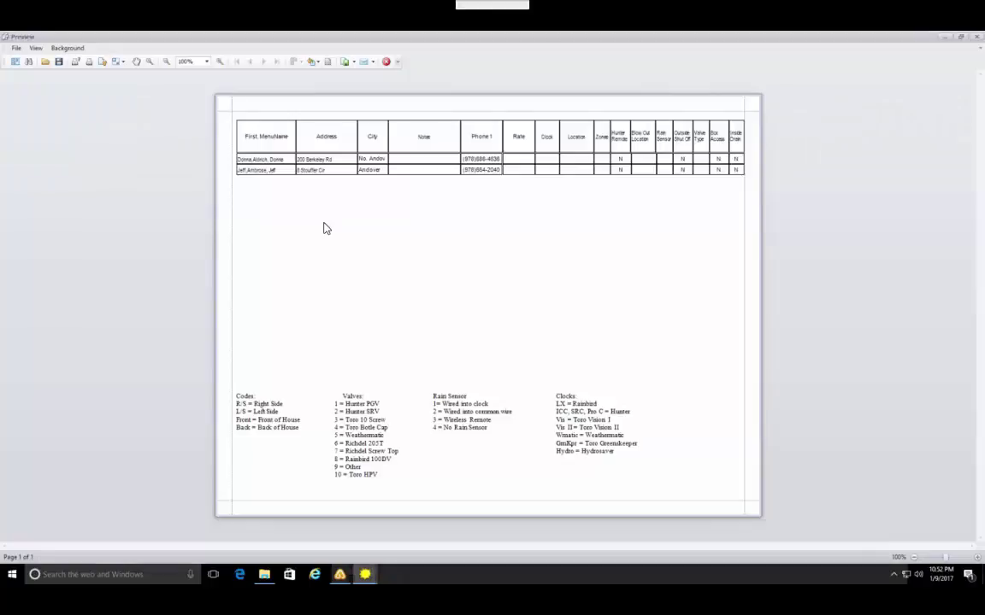
left_click(387, 66)
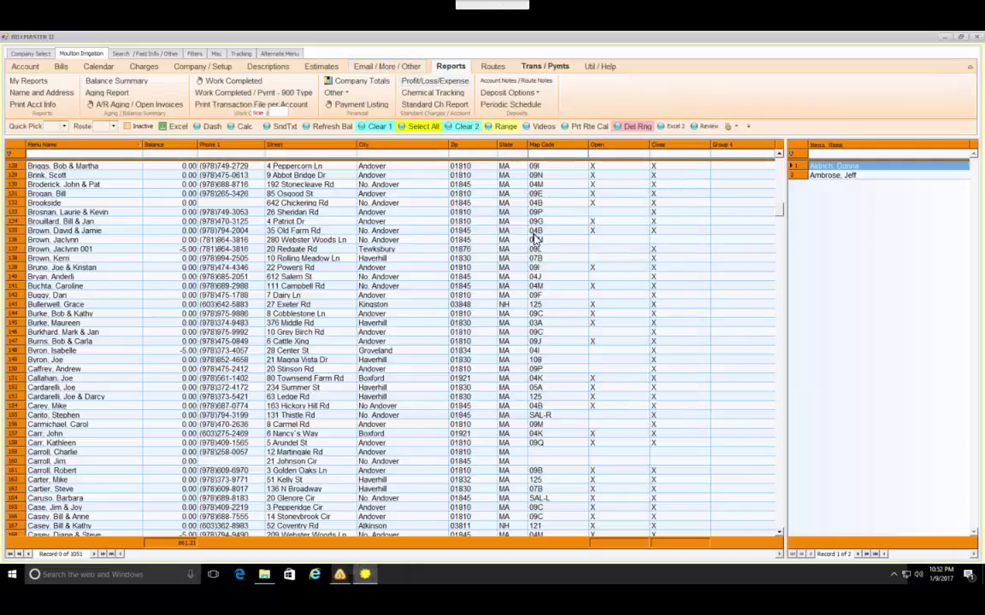
Set the account review screen style to format 401 - Pest Control
left_click(195, 69)
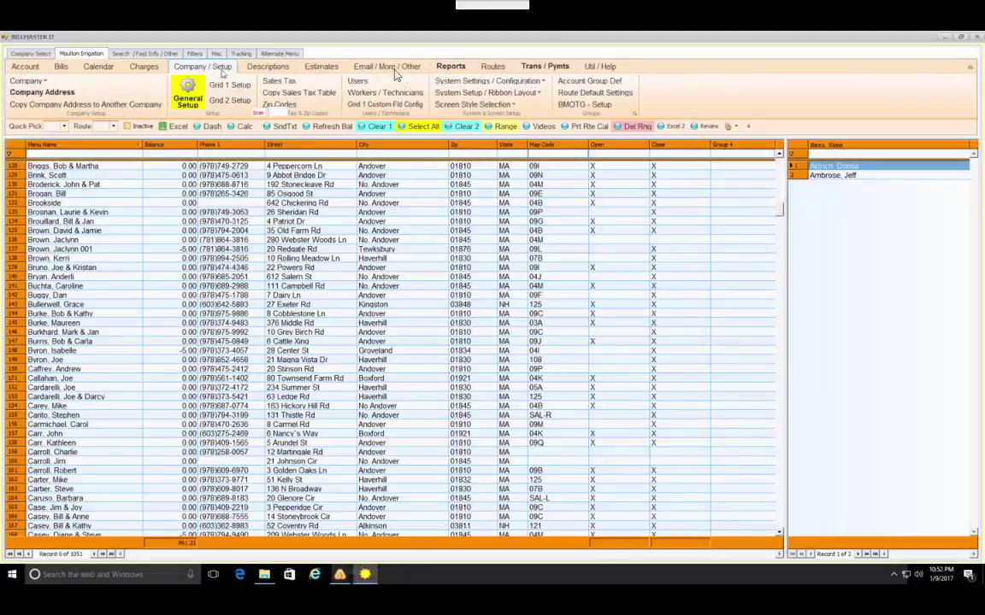
left_click(439, 104)
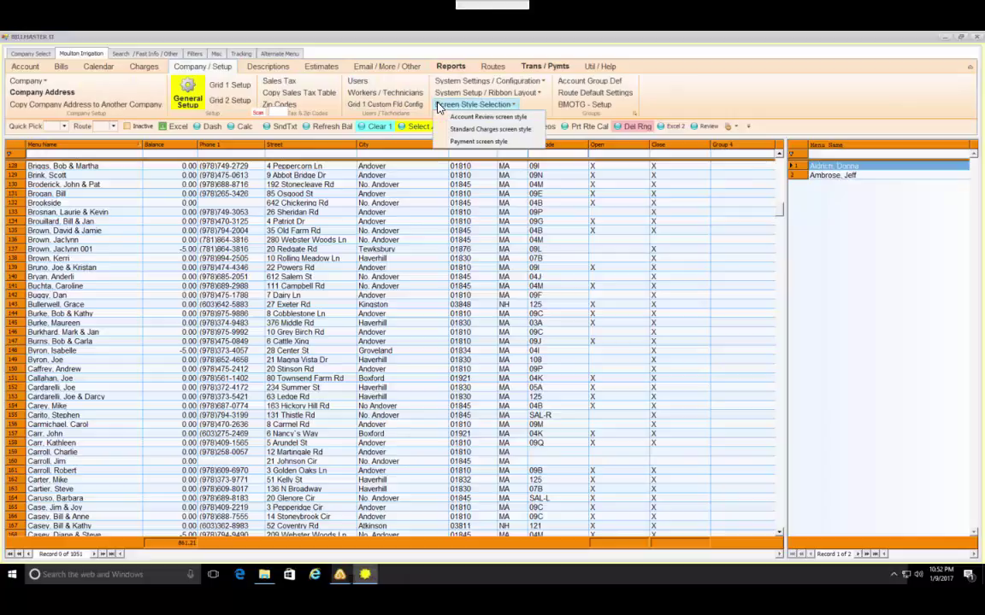
left_click(478, 120)
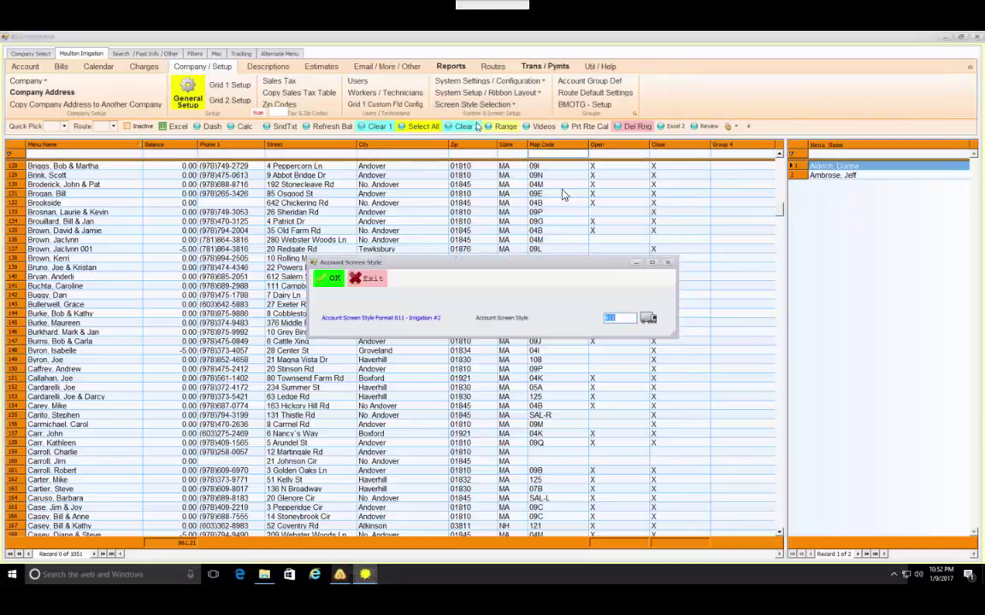
left_click(648, 319)
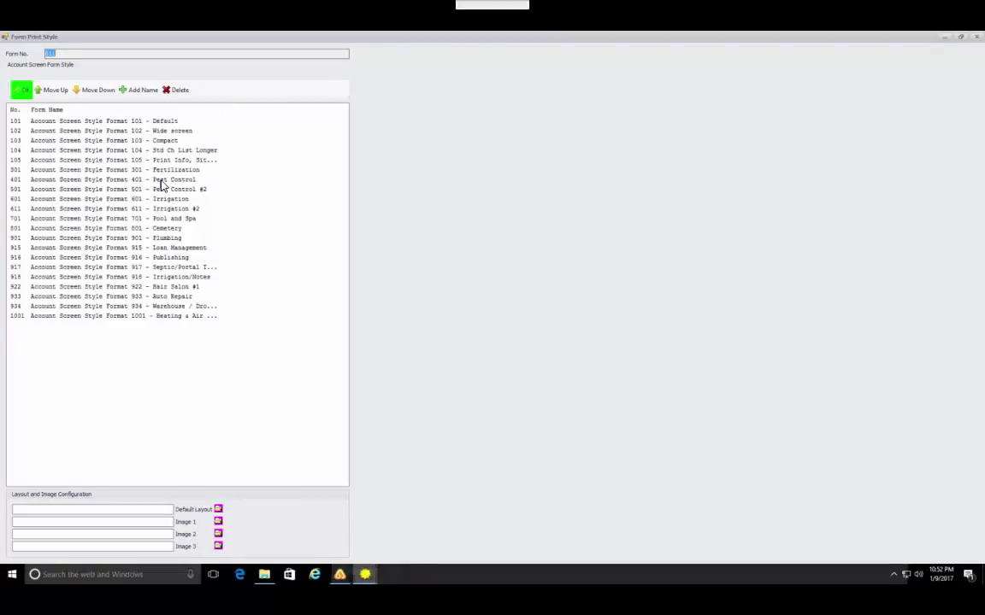
double_click(162, 180)
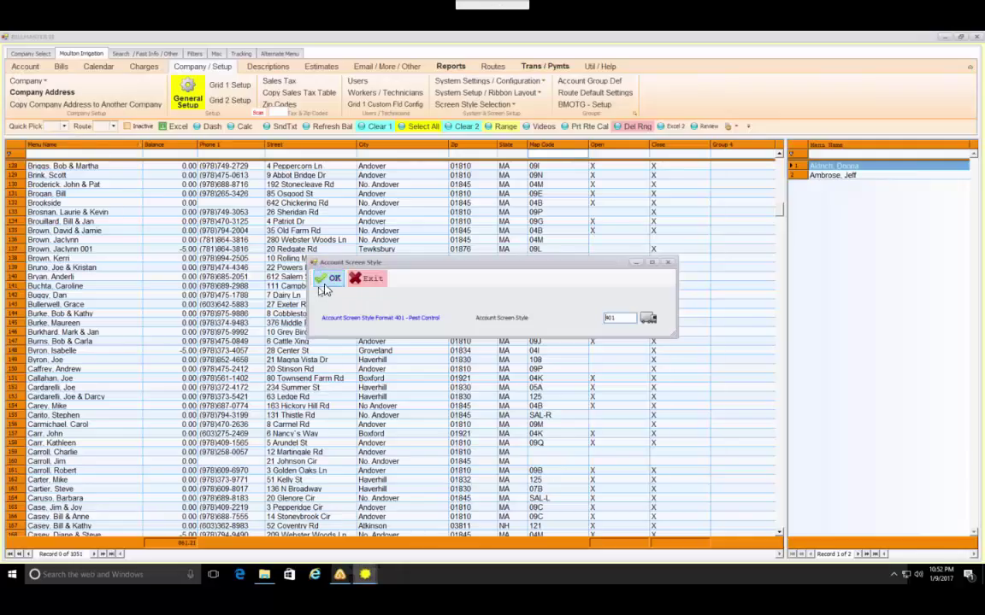
left_click(330, 280)
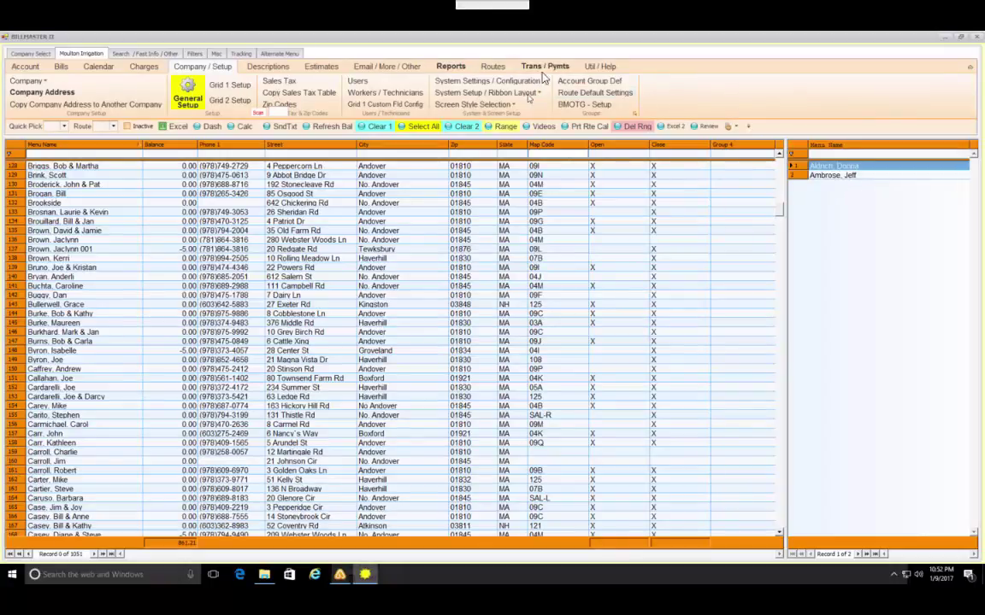
Preview the route work orders for the selected accounts and examine the printed irrigation notes on both pages
left_click(492, 67)
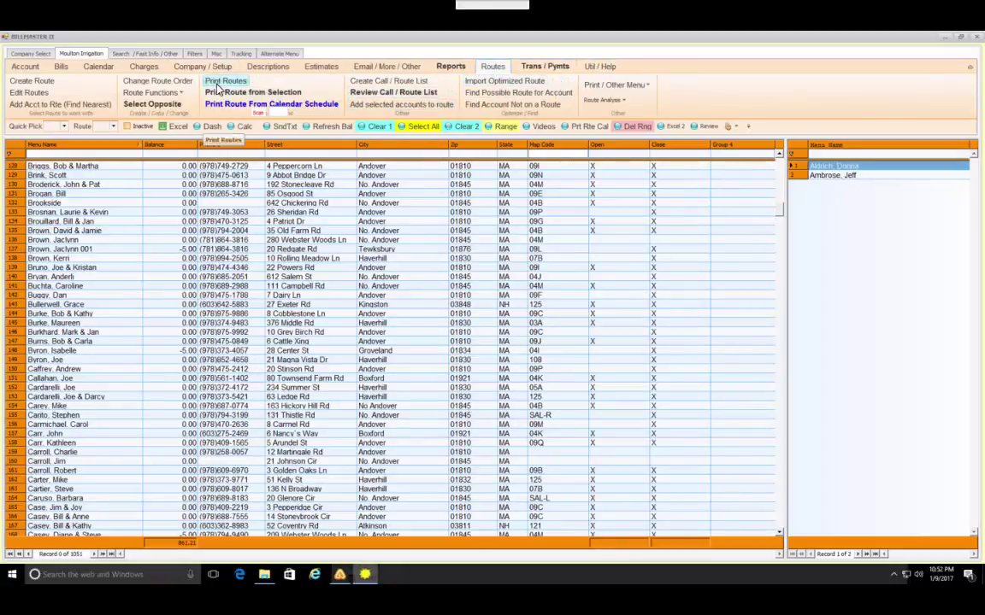
left_click(219, 83)
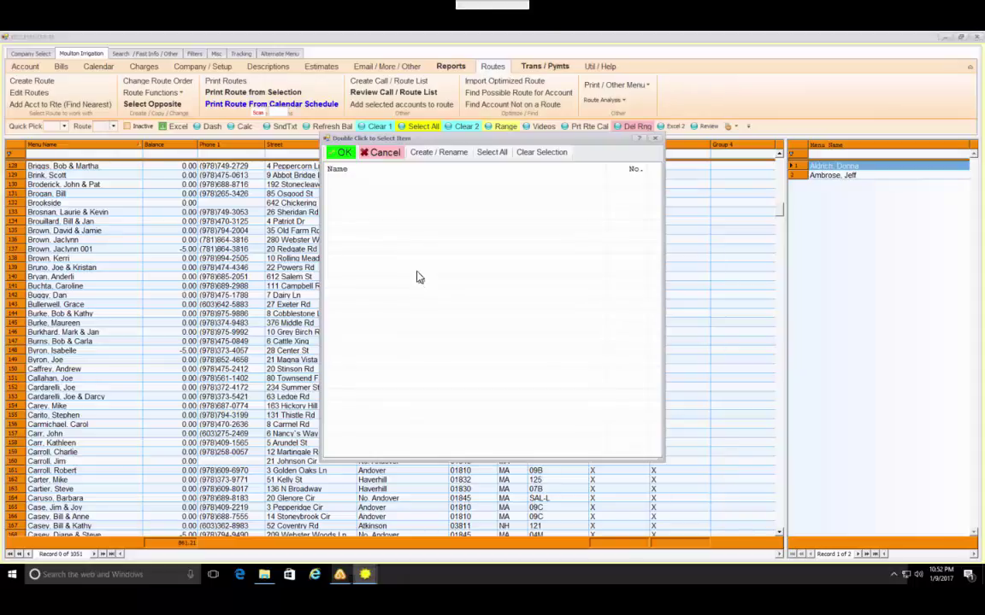
left_click(376, 152)
left_click(270, 94)
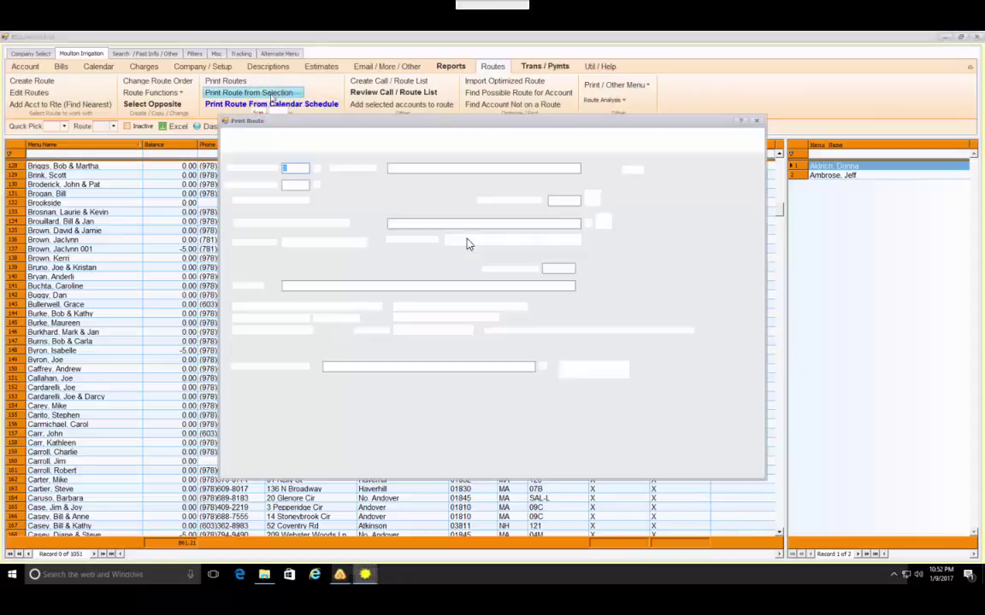
left_click(239, 141)
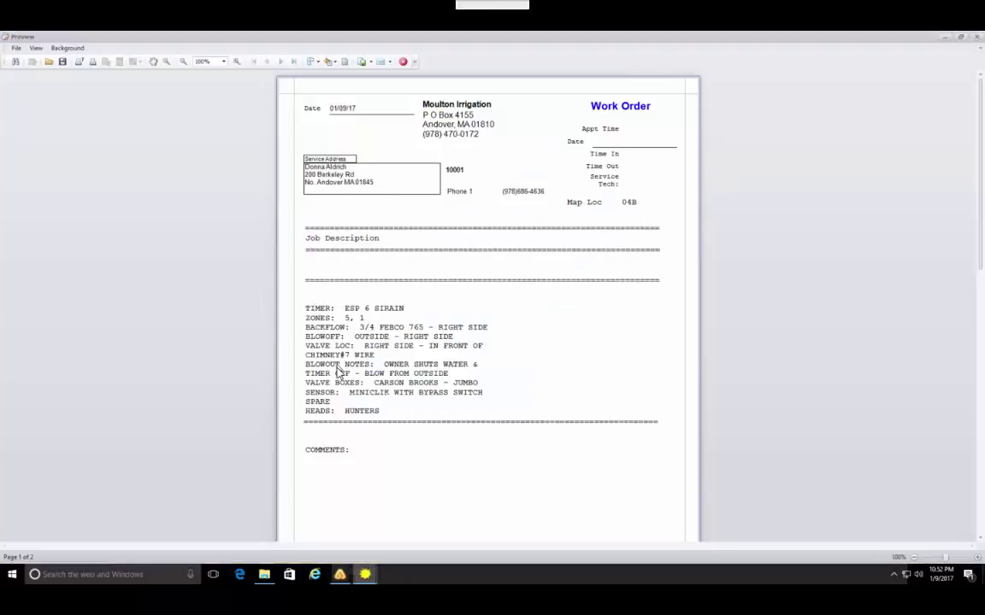
left_click(285, 64)
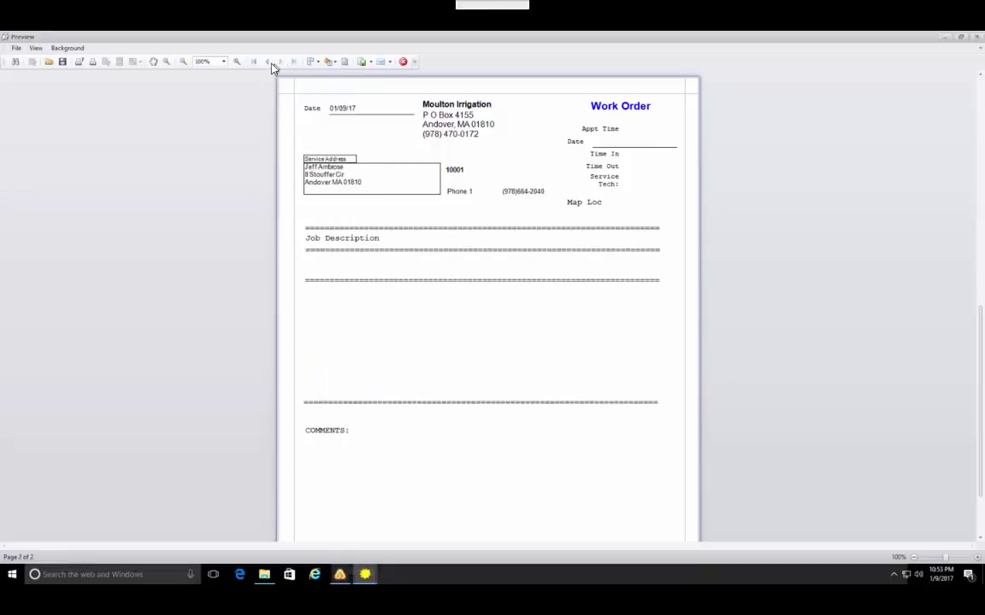
left_click(267, 61)
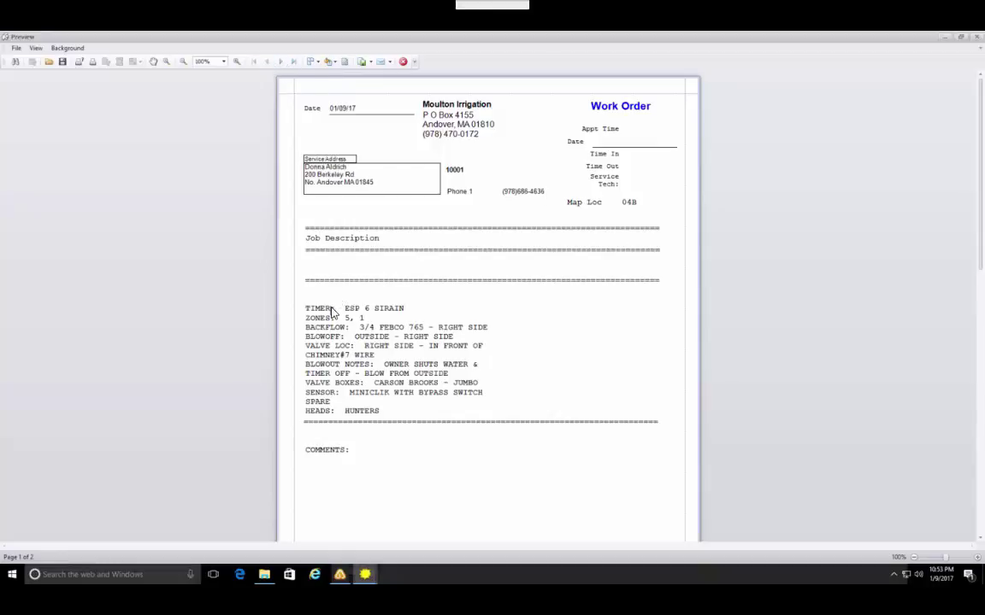